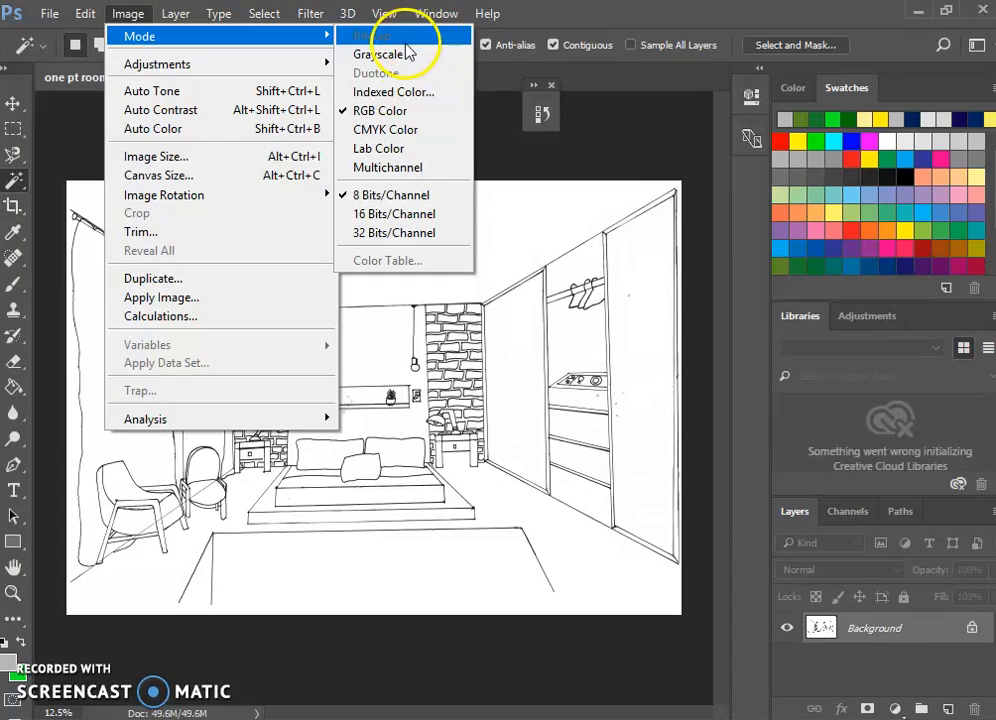
Convert the room drawing to CMYK Color using the default profile, and rotate the whole drawing by 0.65 degrees to straighten it.
left_click(392, 130)
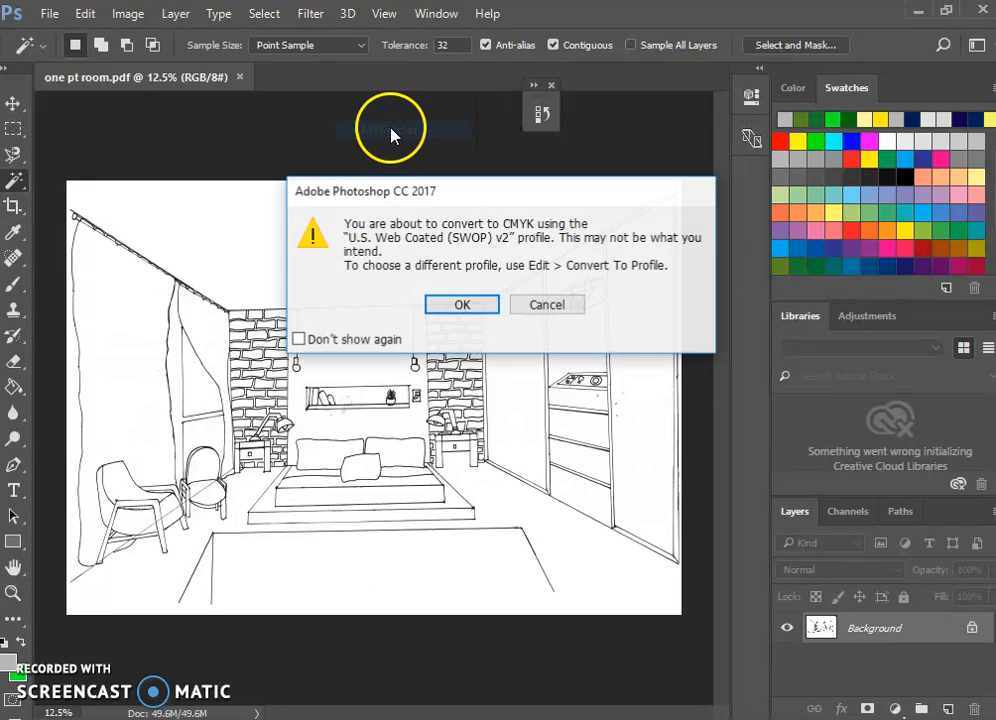
left_click(460, 302)
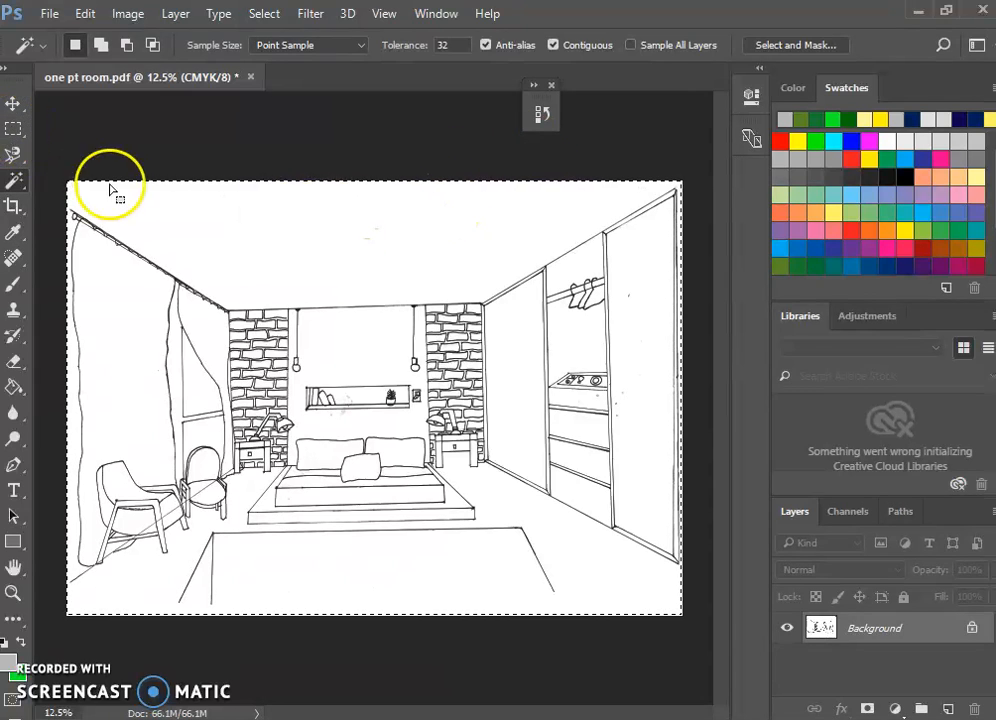
left_click(14, 129)
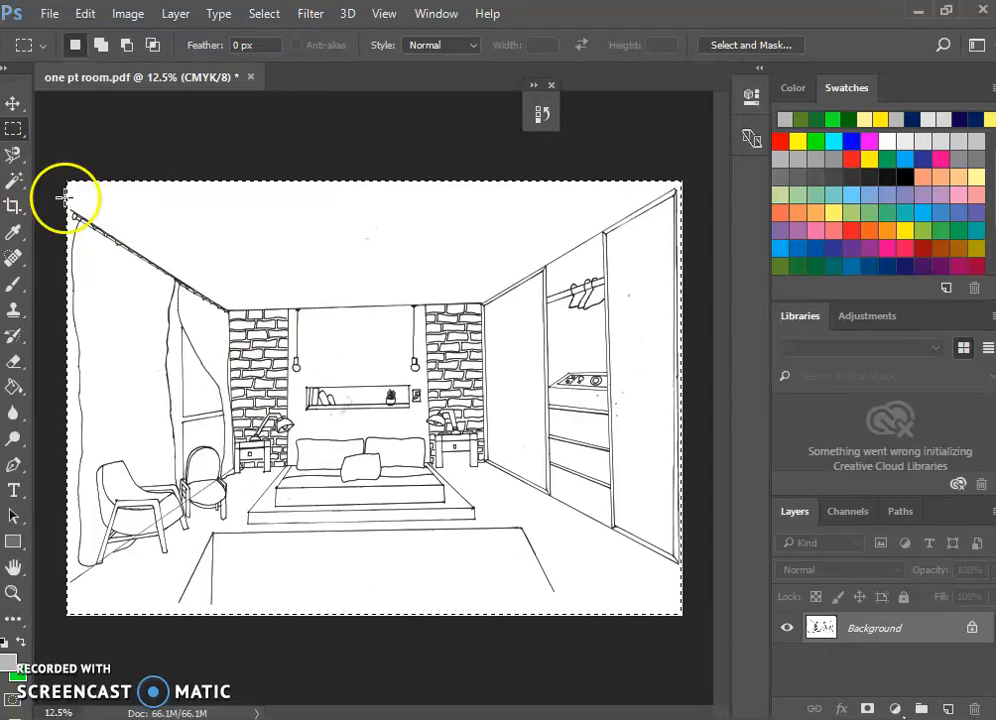
key("ctrl+t")
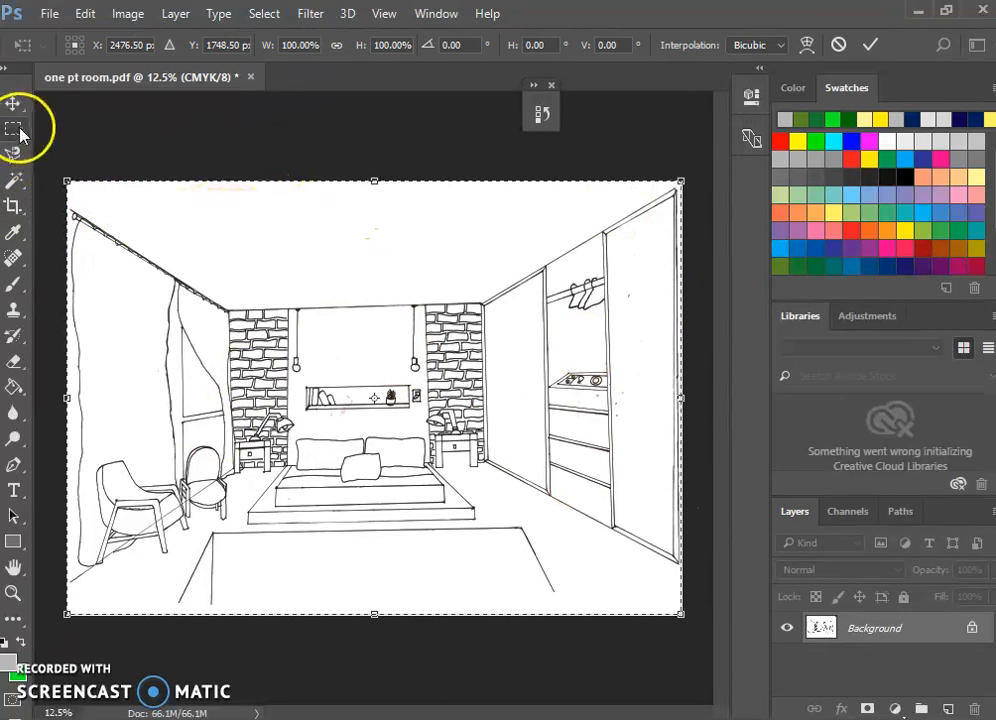
left_click_drag(704, 158, 702, 163)
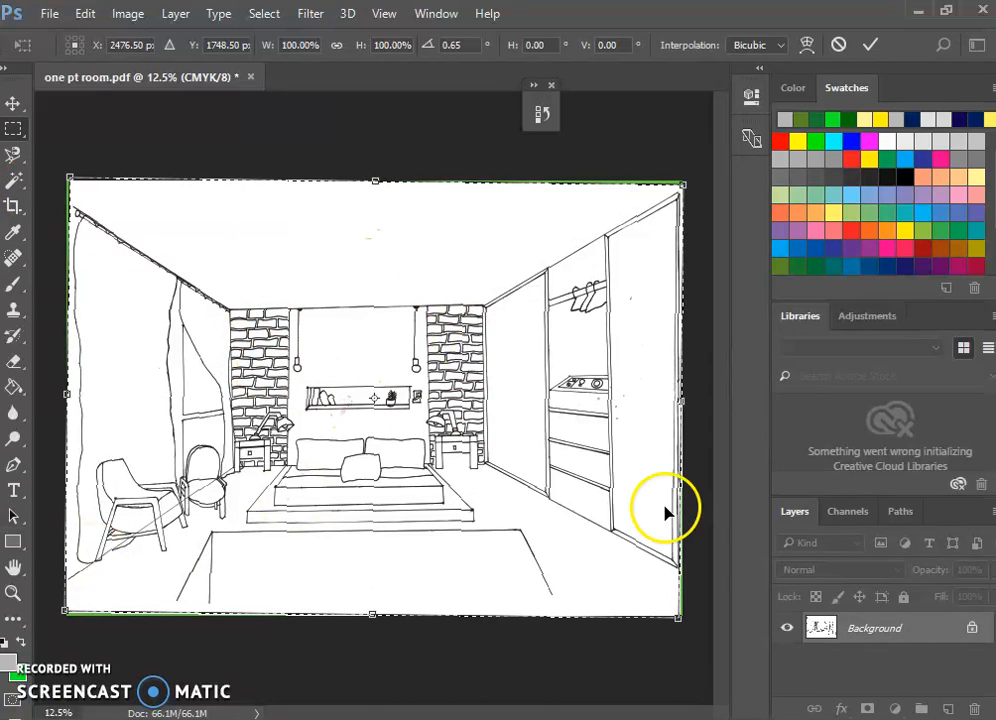
key("Return")
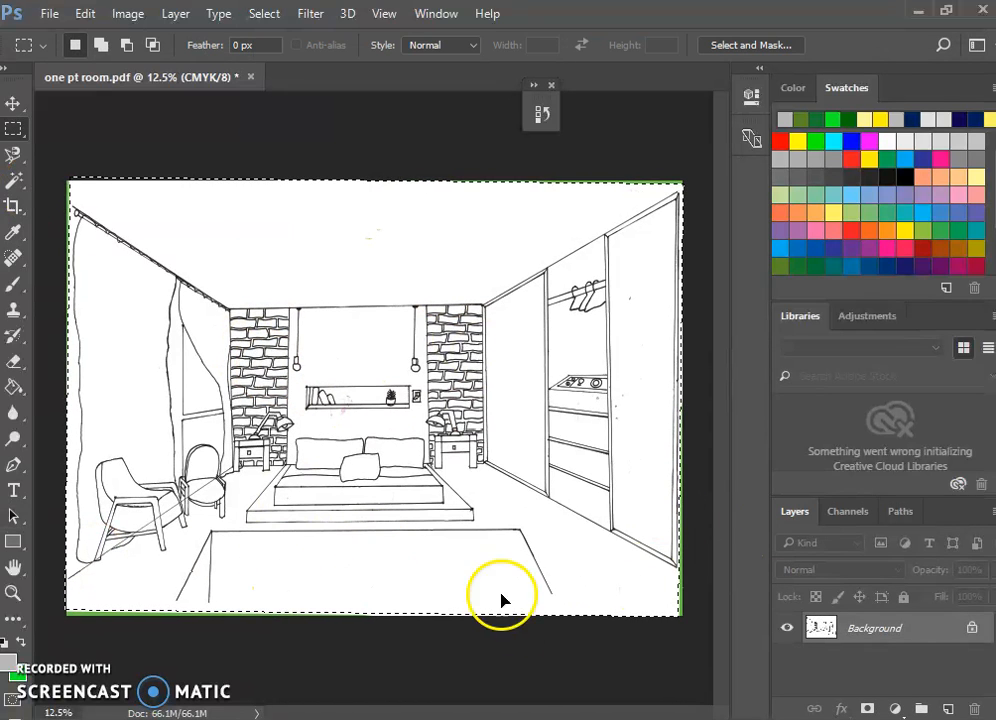
Crop the drawing slightly inward on its edges to cut away the green areas exposed by the rotation.
left_click(15, 210)
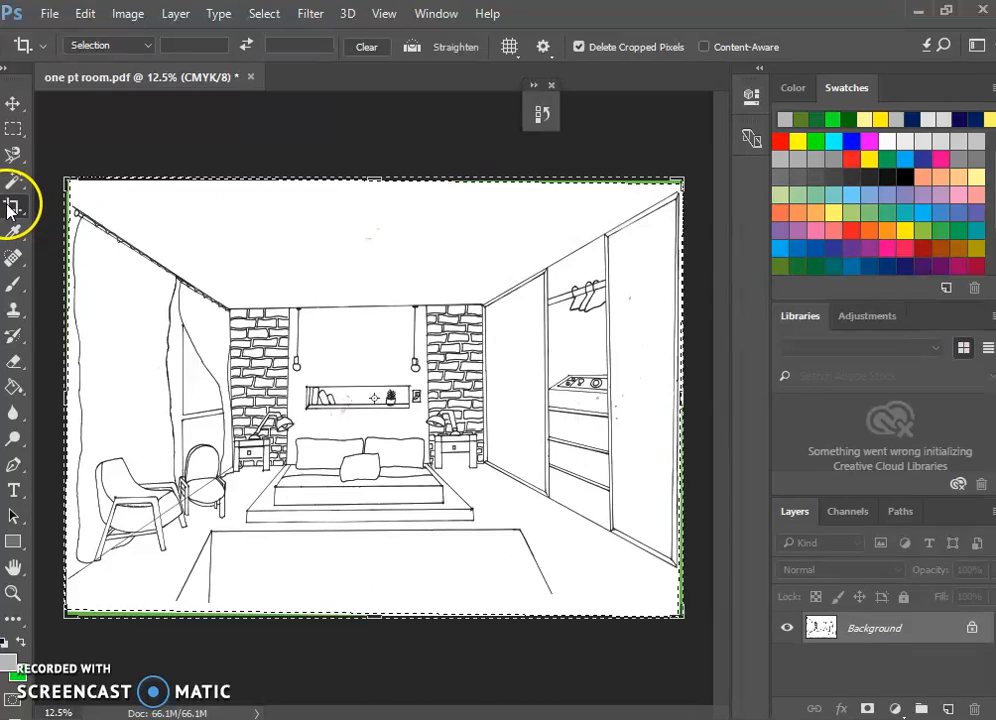
left_click_drag(62, 174, 68, 182)
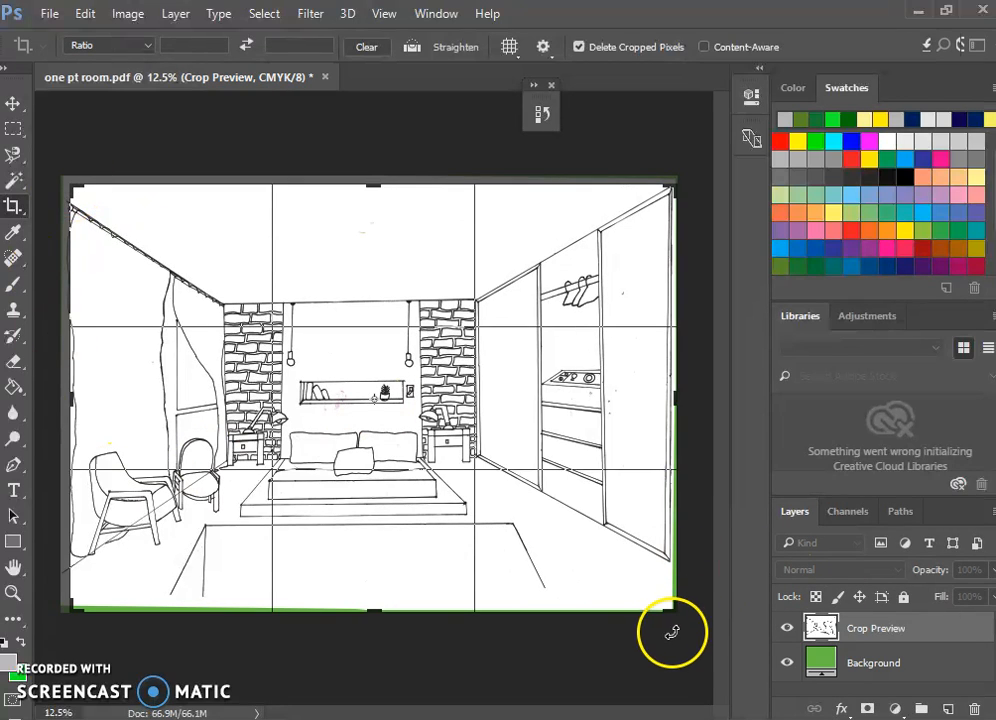
left_click_drag(668, 609, 673, 594)
left_click_drag(681, 393, 676, 394)
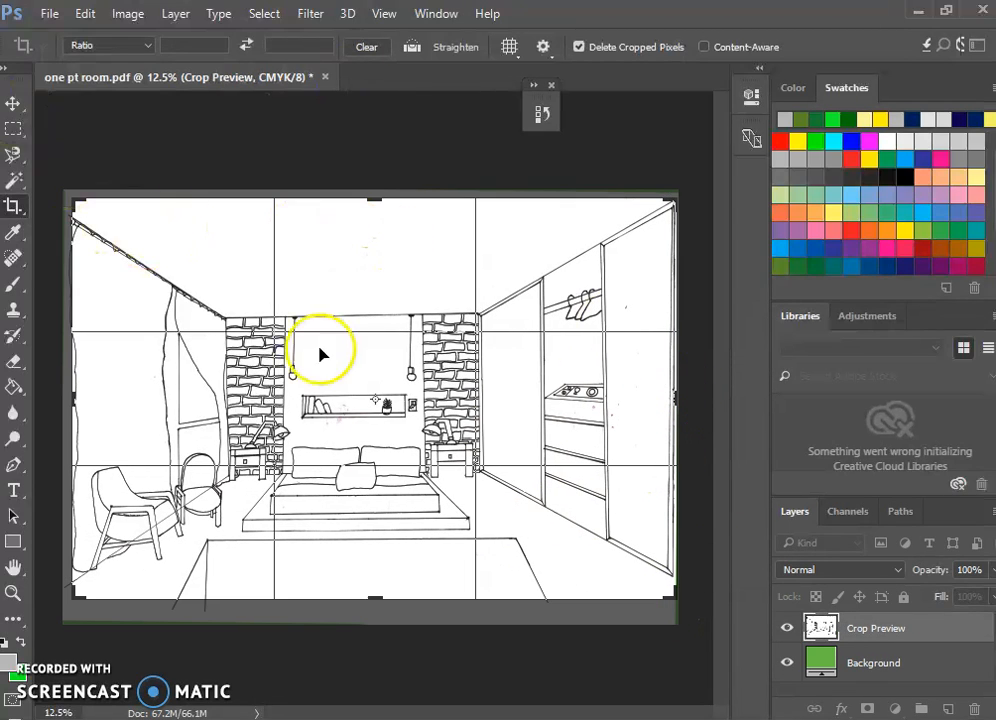
key("Return")
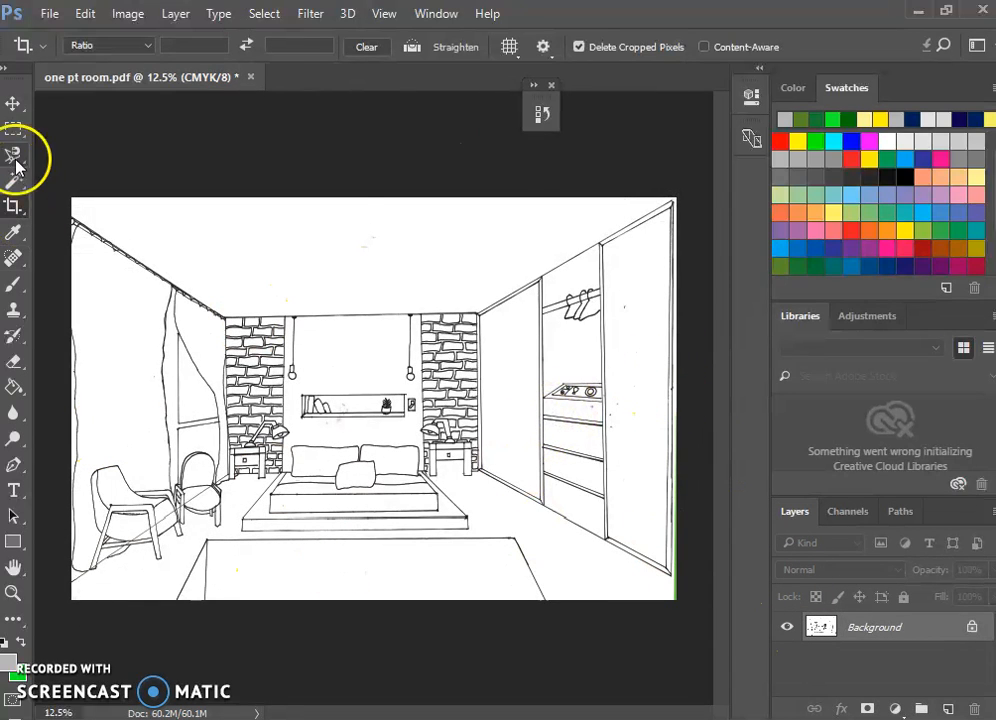
Crop the drawing again along its right-hand edge to remove the remaining green strip.
left_click(13, 205)
mouse_move(675, 396)
left_mouse_down()
mouse_move(662, 400)
mouse_move(670, 402)
left_mouse_up()
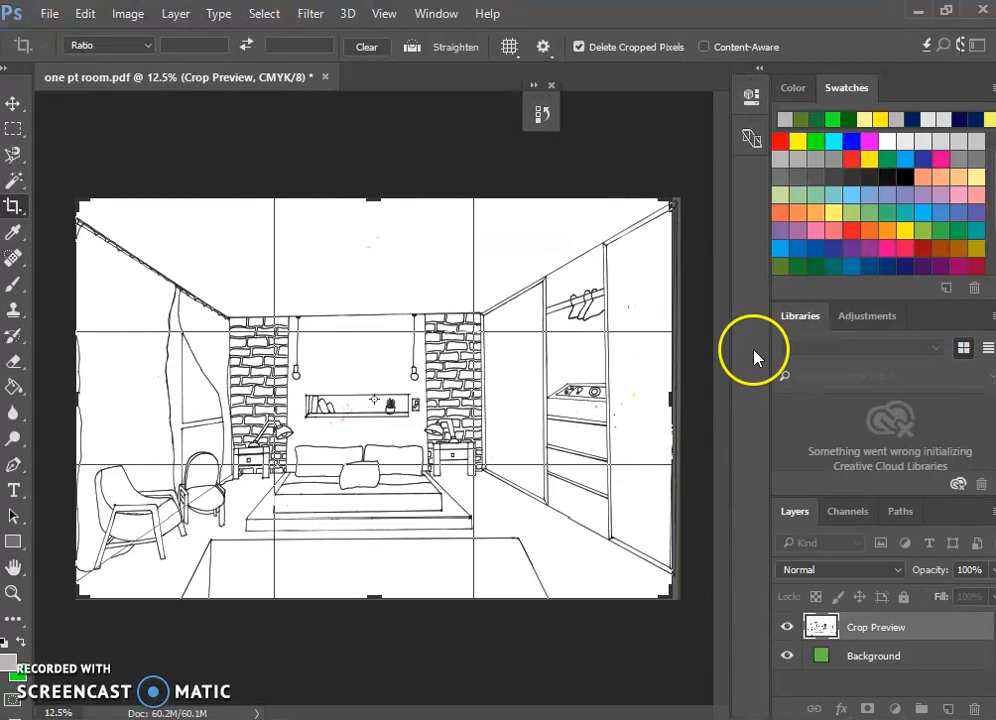
key("Return")
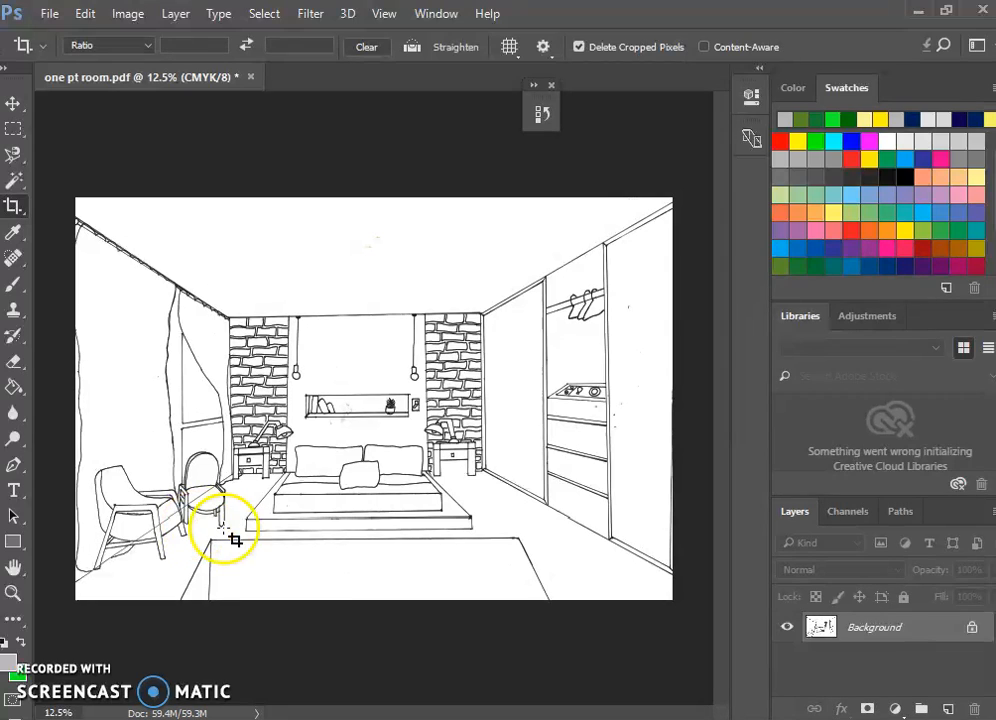
Switch to the Pencil tool and set the foreground color to white.
key("b")
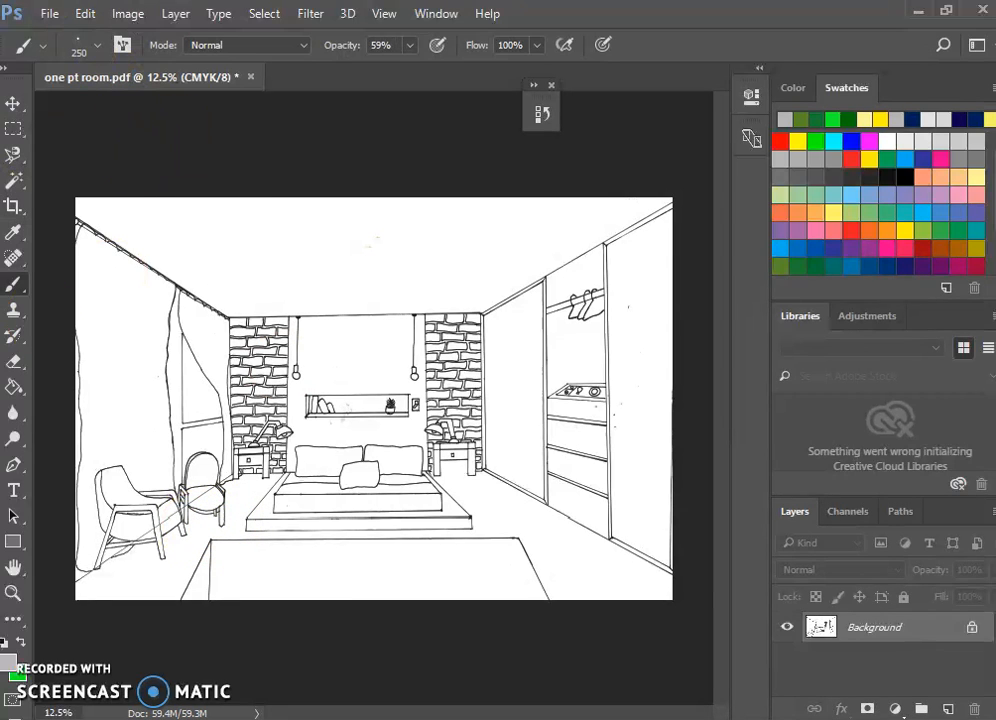
right_click(12, 290)
left_click(118, 301)
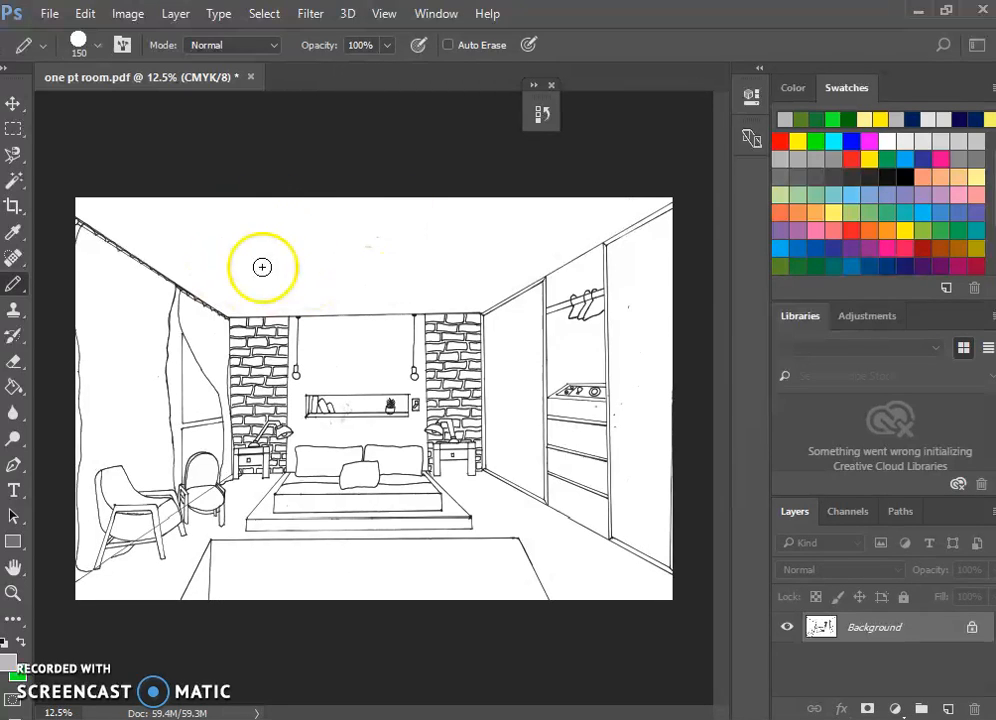
left_click(9, 668)
left_click_drag(318, 245, 192, 157)
left_click(680, 162)
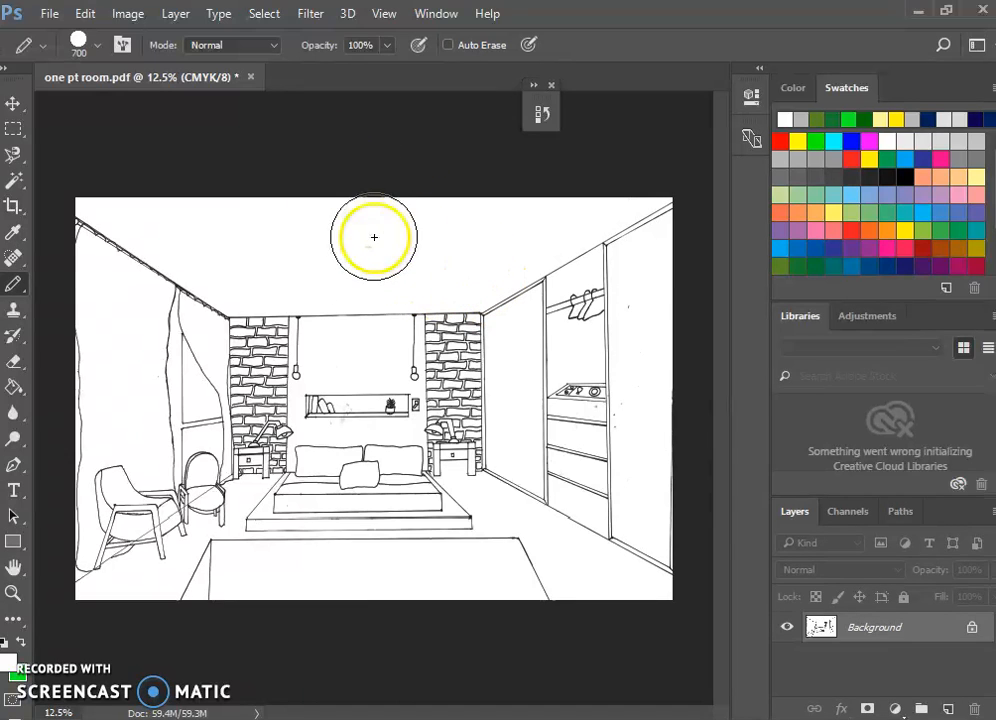
Paint white over the stray specks on the ceiling and wardrobe, adjusting the pencil size between 300 and 90.
key("bracketright")
key("bracketright")
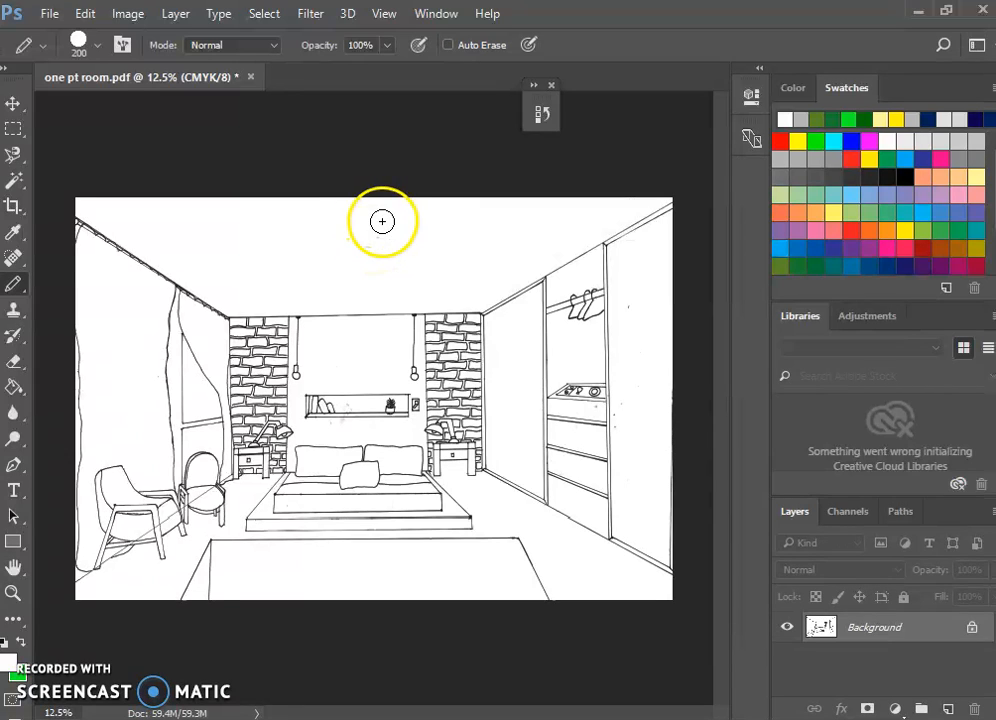
key("bracketright")
key("bracketright")
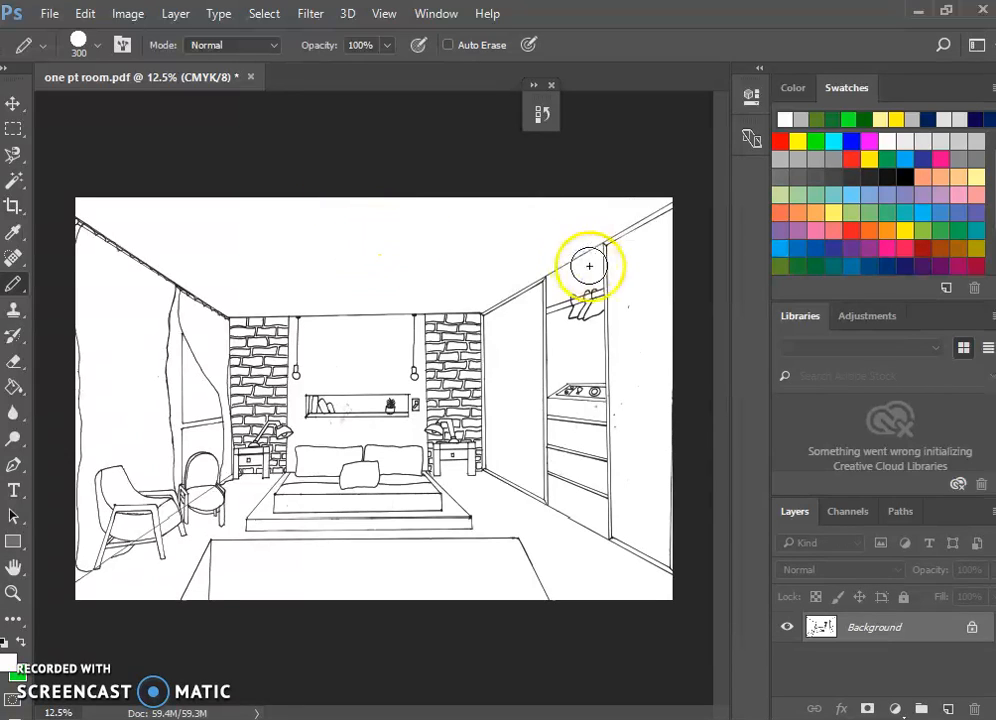
key("bracketleft")
key("bracketleft")
key("bracketleft")
key("bracketleft")
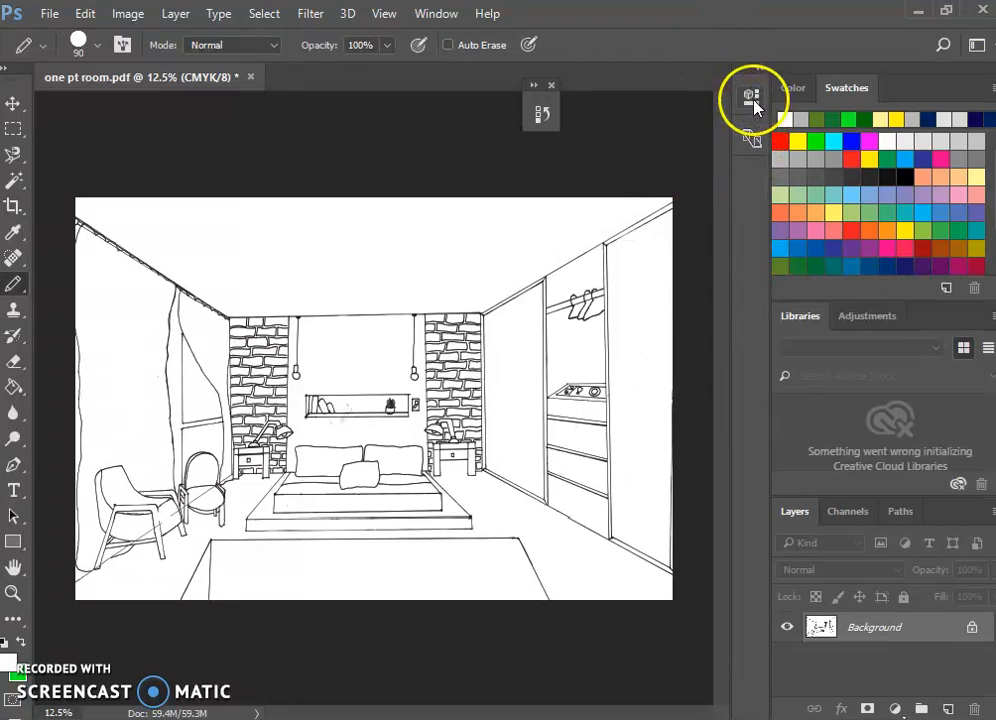
Open the history, step back to the state two pencil strokes before the latest one, and collapse the history.
left_click(541, 113)
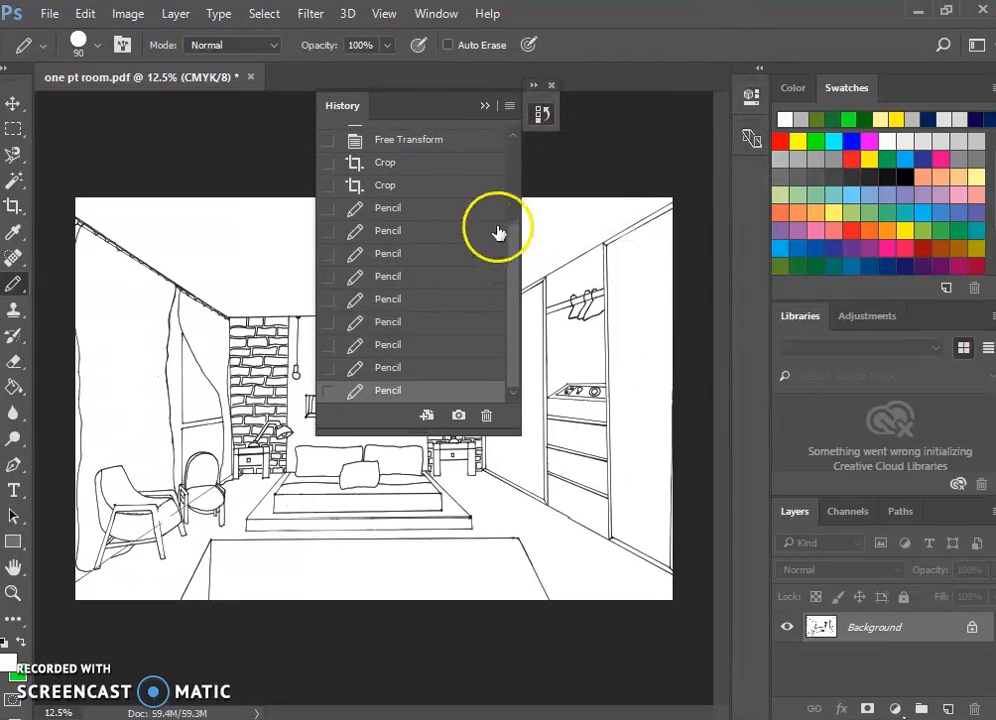
left_click(439, 13)
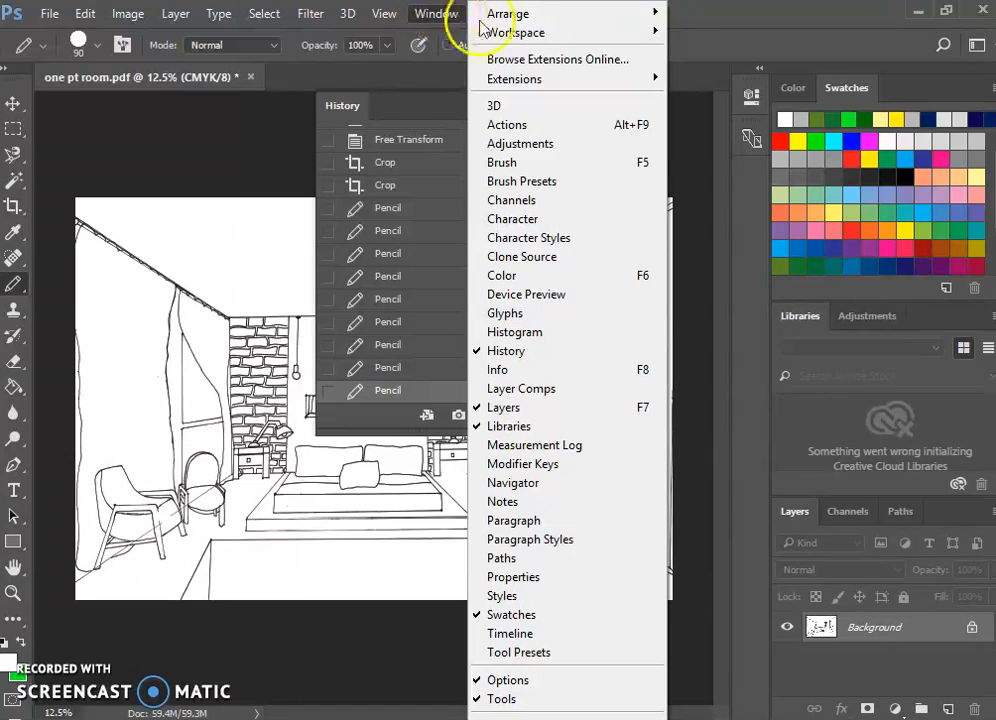
left_click(418, 112)
left_click(418, 344)
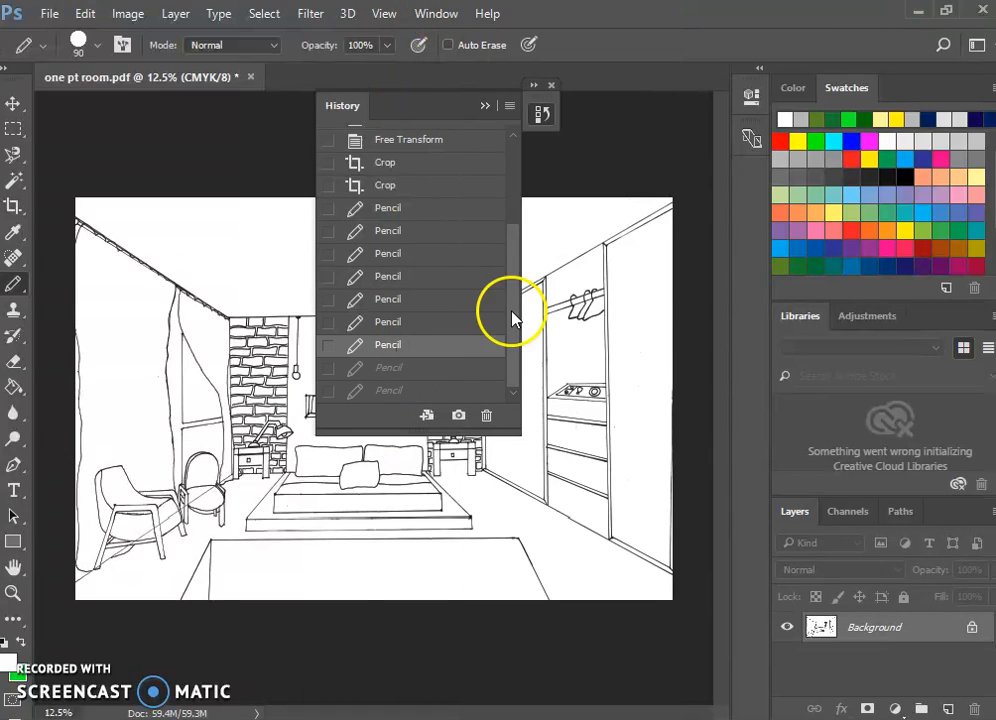
left_click(478, 106)
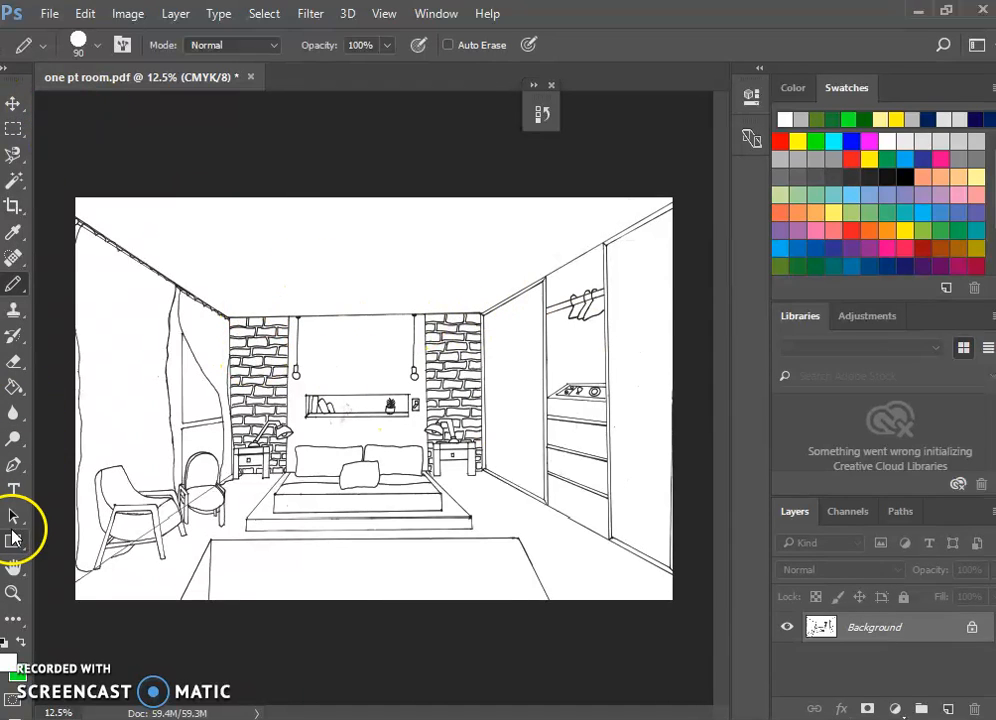
Fill the floor around the rug and bed with a medium gray swatch using the Paint Bucket tool.
left_click(14, 390)
mouse_move(14, 396)
left_mouse_down()
mouse_move(100, 389)
mouse_move(88, 420)
left_mouse_up()
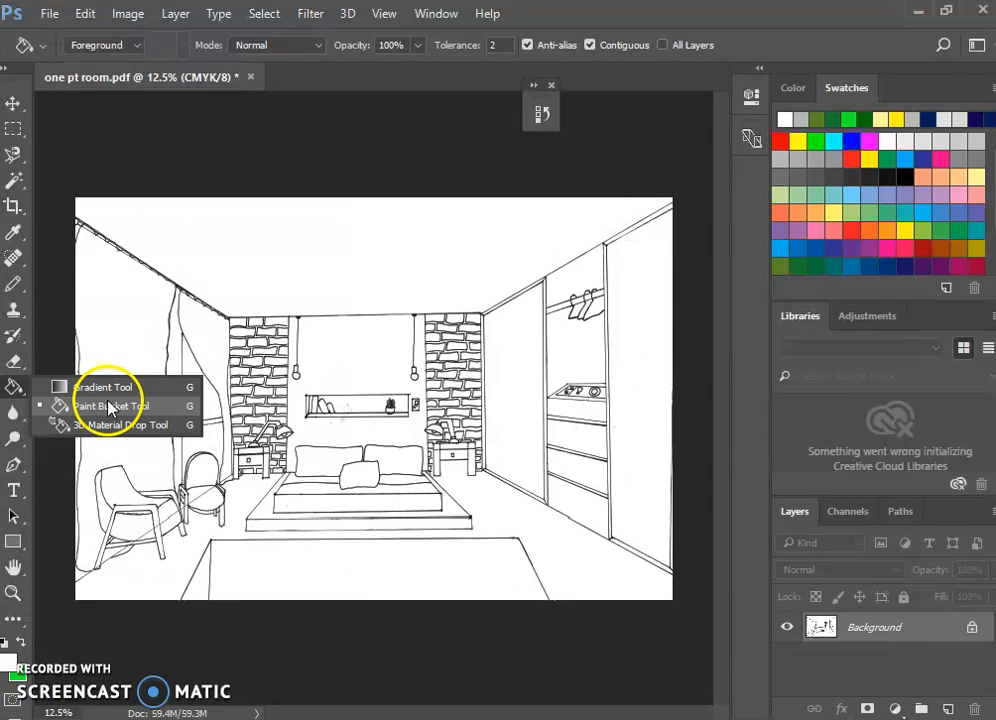
left_click(15, 392)
left_click(15, 392)
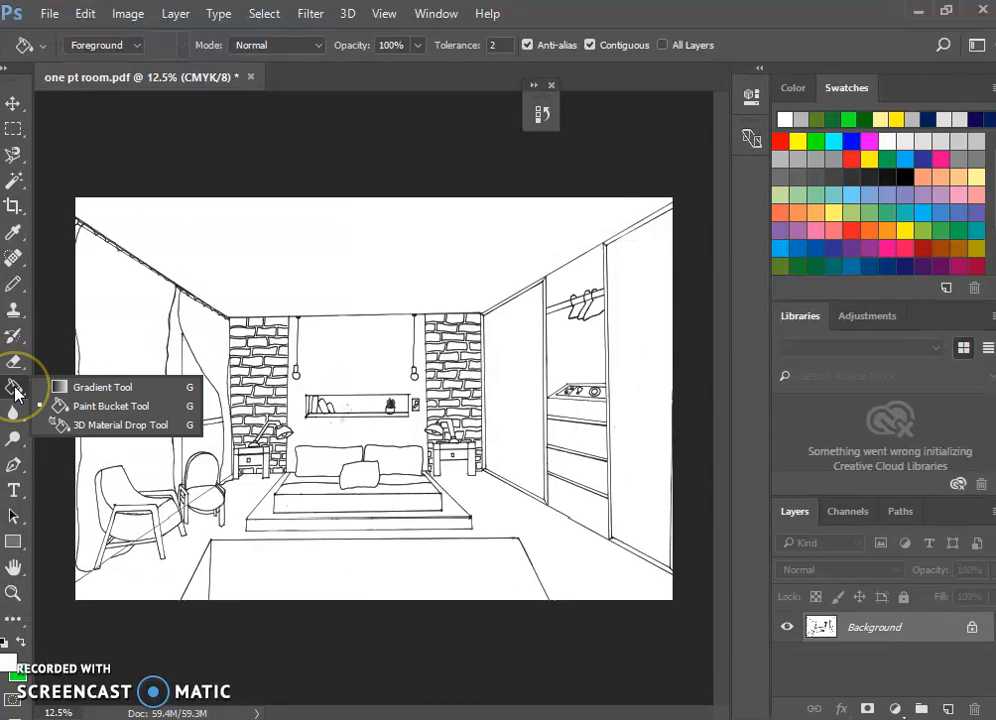
mouse_move(15, 392)
left_mouse_down()
mouse_move(82, 418)
mouse_move(89, 400)
mouse_move(60, 407)
mouse_move(70, 406)
left_mouse_up()
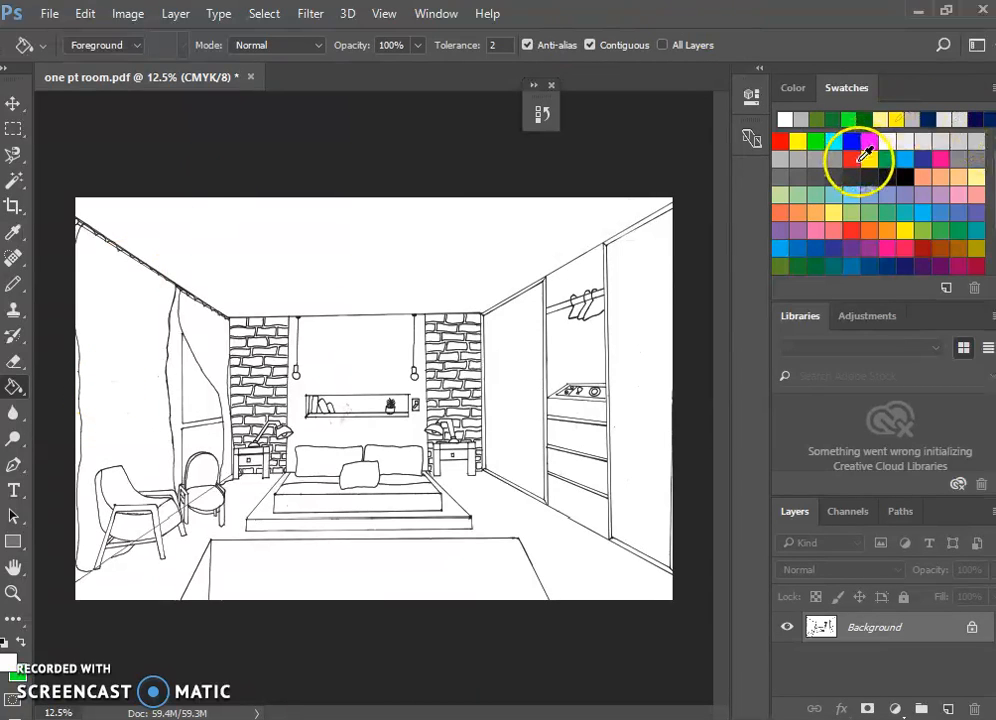
left_click(798, 160)
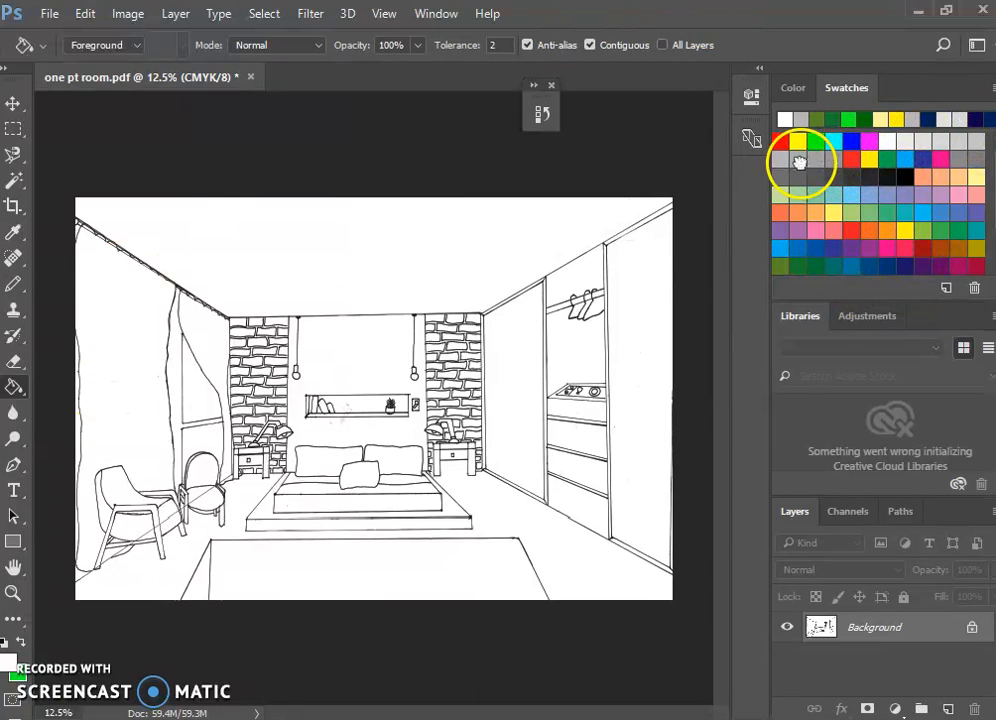
left_click(574, 553)
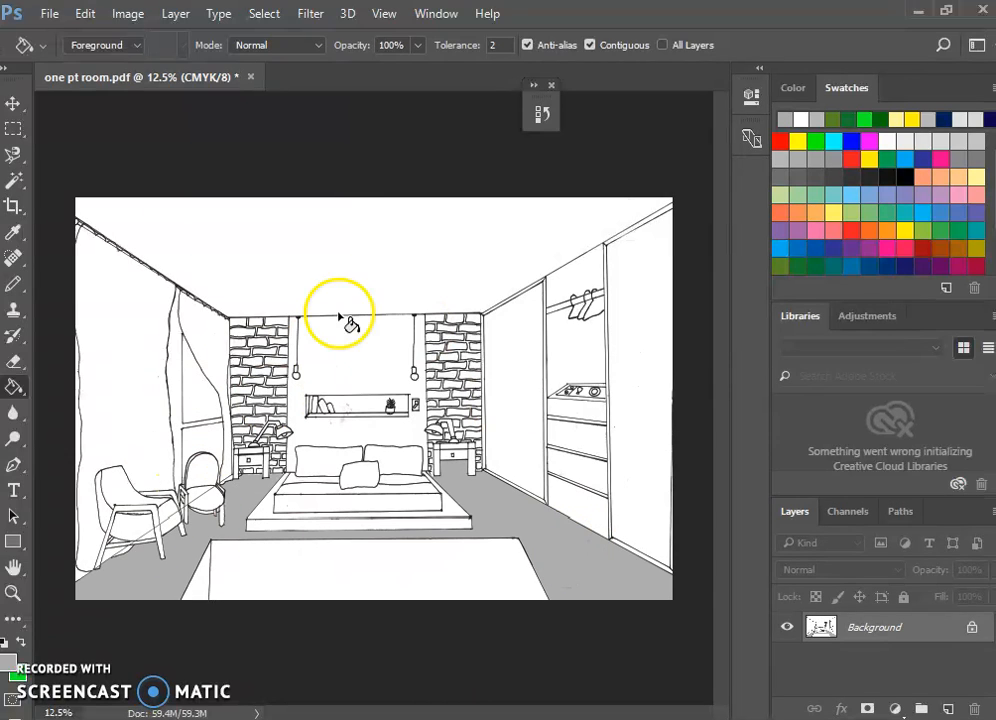
Try the same gray on the wall behind the bed, undo that fill, and fill the ceiling with it instead.
left_click(356, 342)
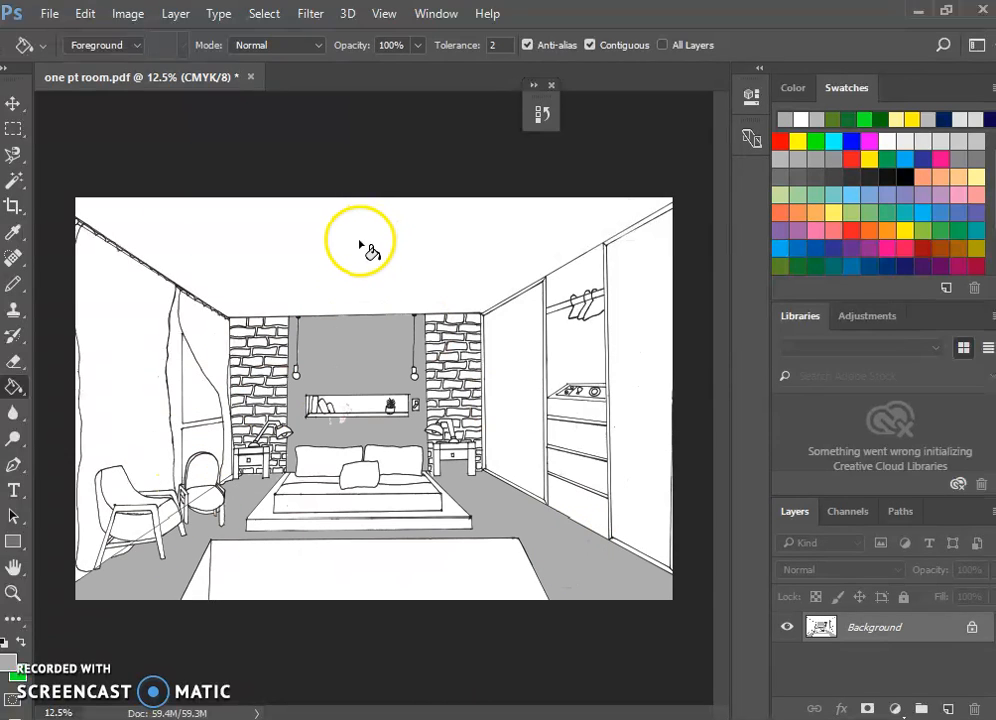
key("ctrl+z")
left_click(430, 256)
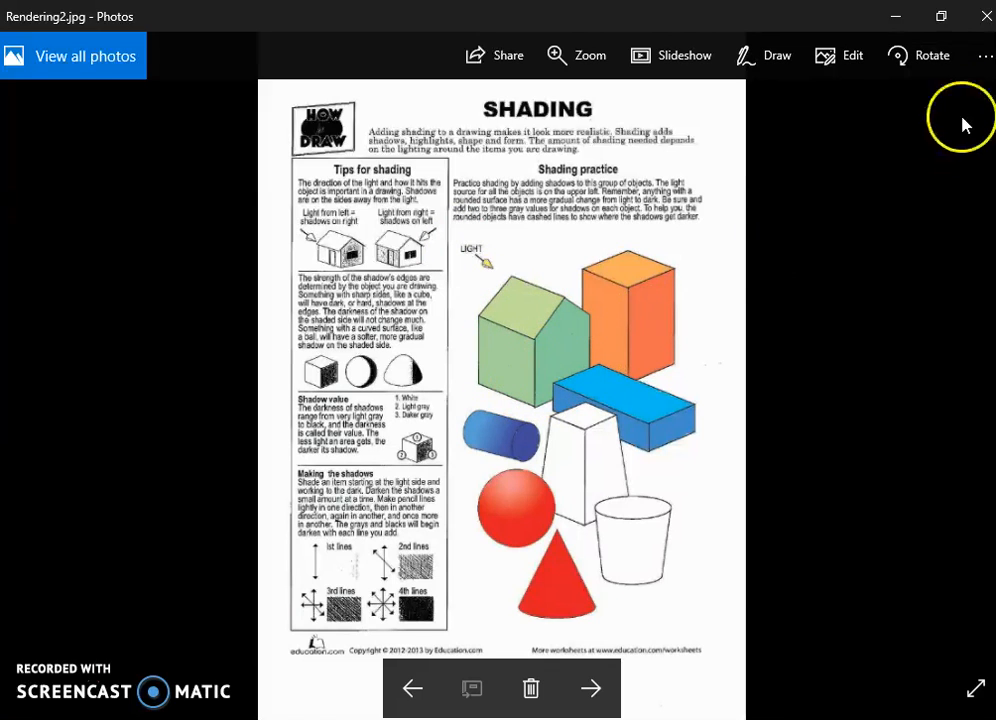
Minimize the shading reference image, fill the top and front of the bed platform with pastel green, and keep that green as foreground color.
left_click(896, 16)
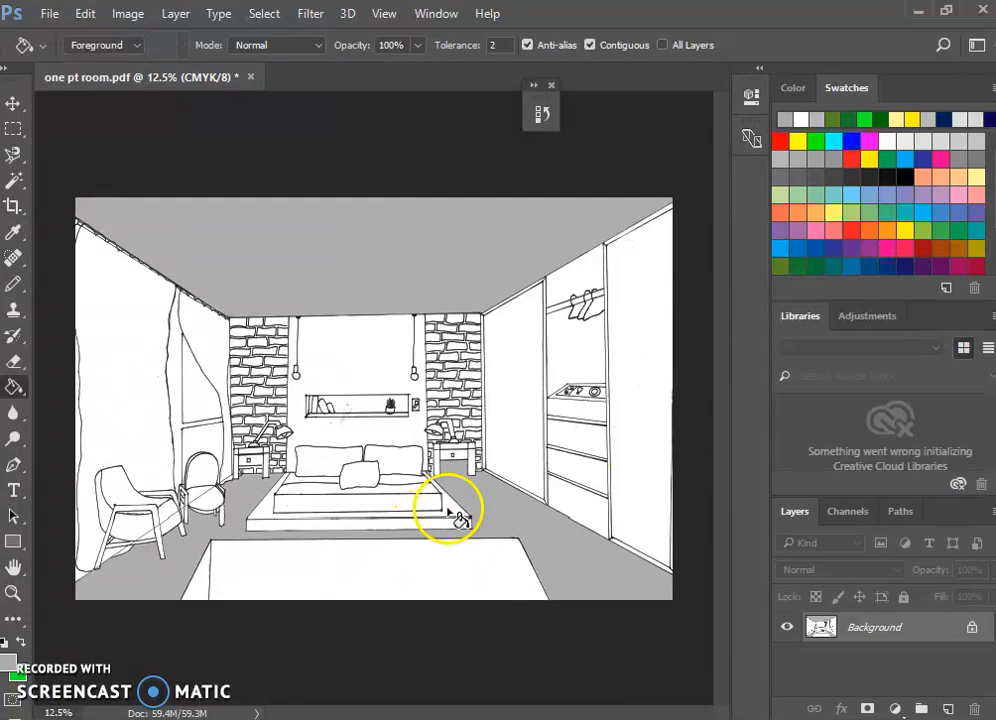
left_click(787, 195)
left_click(450, 512)
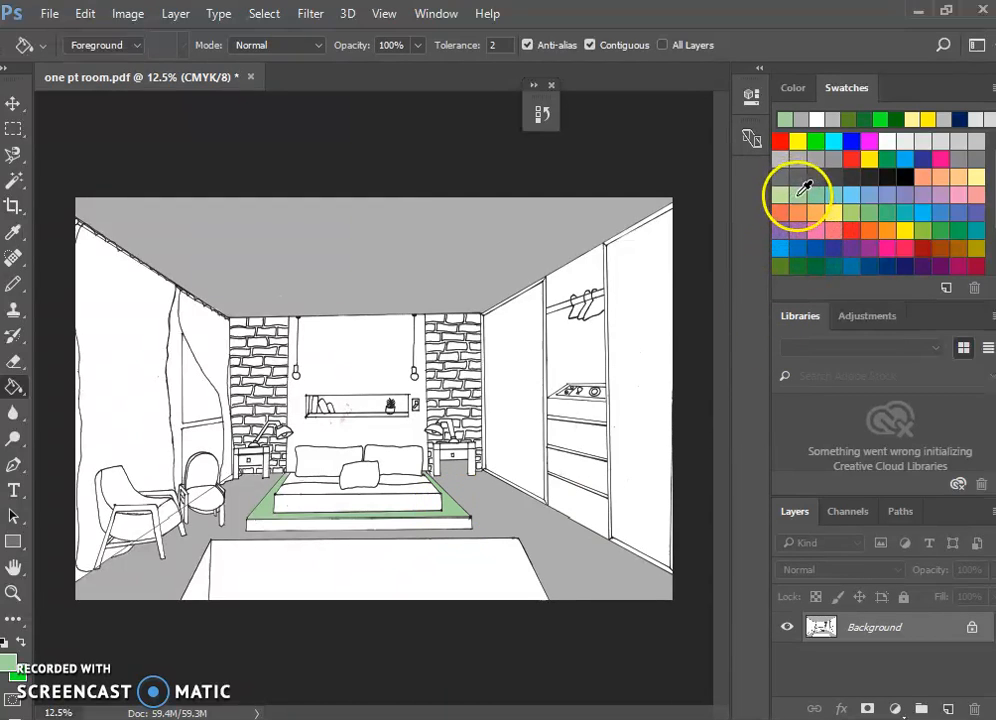
left_click(355, 533)
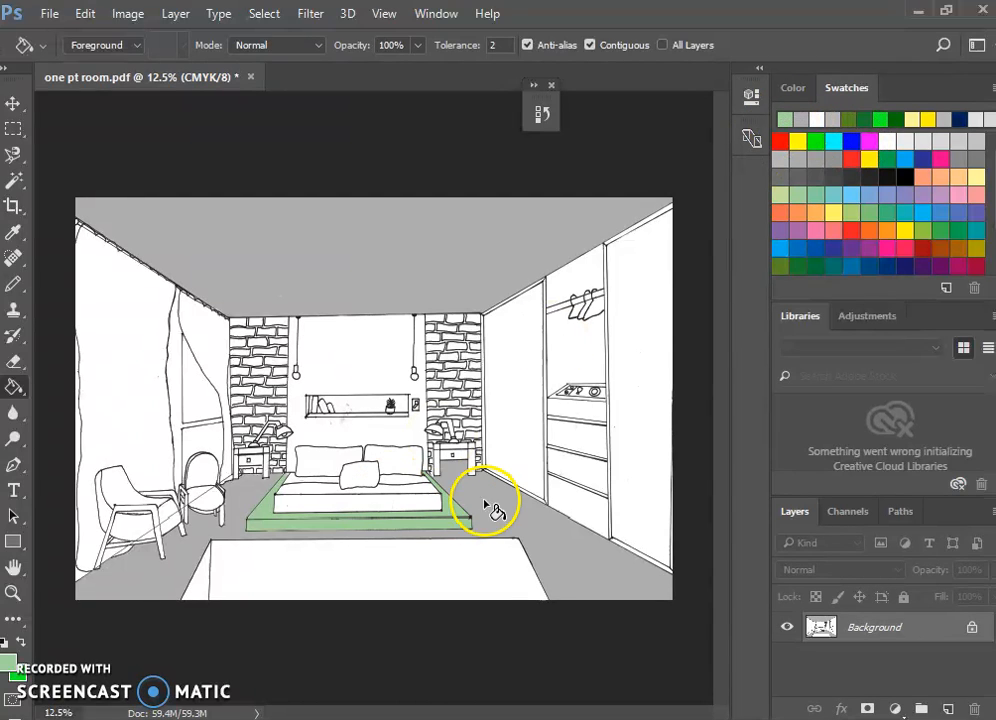
left_click(832, 119)
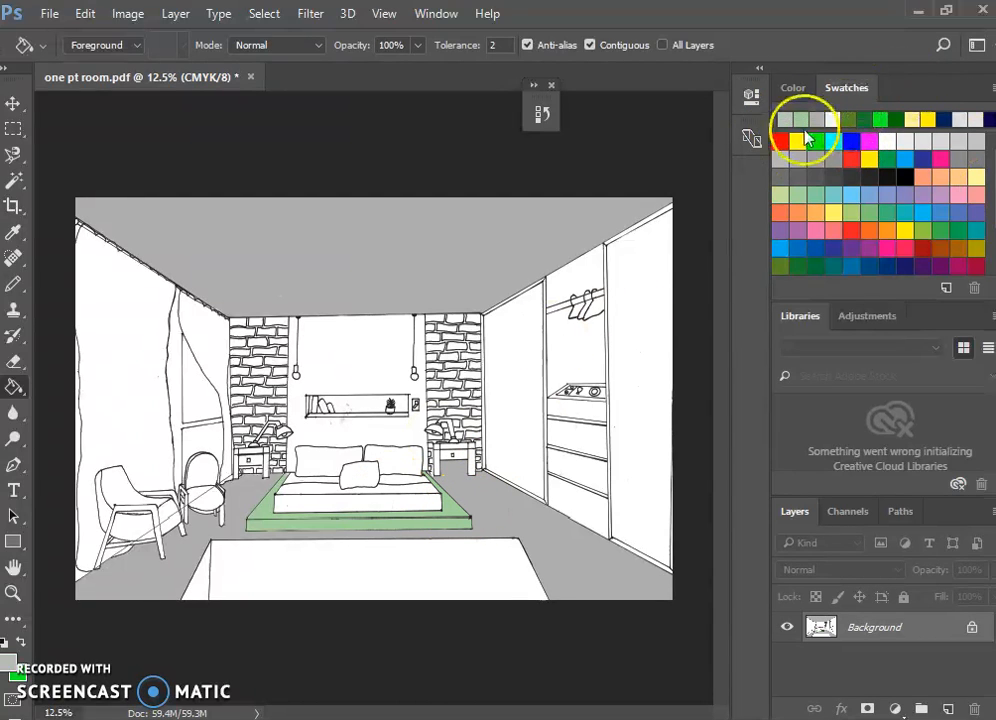
left_click(801, 119)
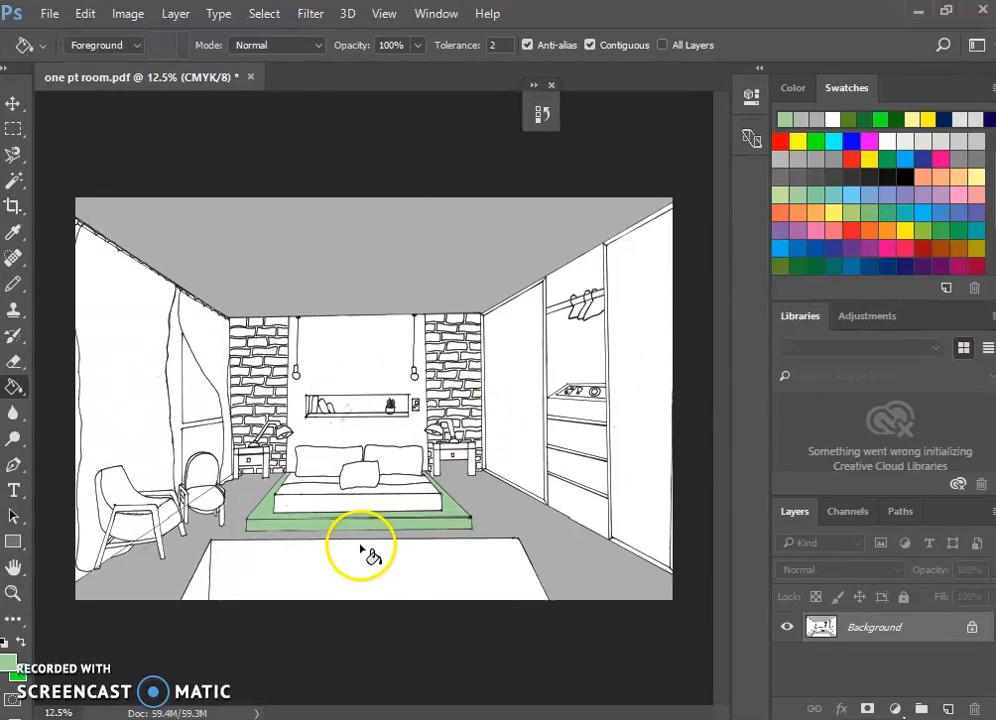
Paste the copied carpet texture into the drawing and move it onto the rug, aligned with the rug's back-left corner.
key("ctrl+v")
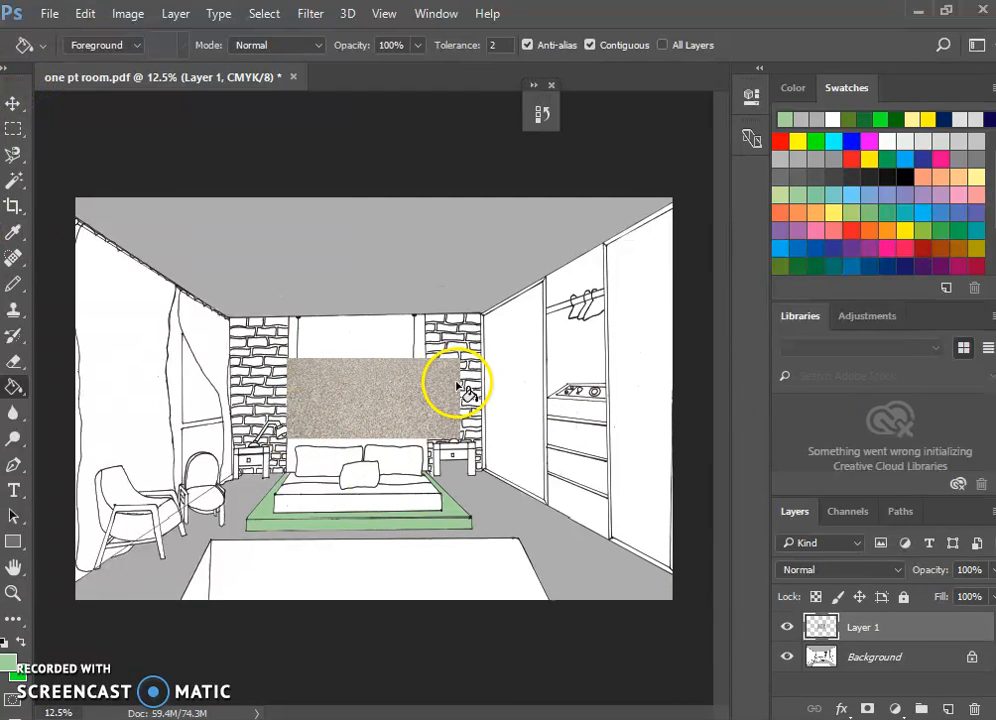
left_click(12, 104)
left_click_drag(402, 412, 316, 580)
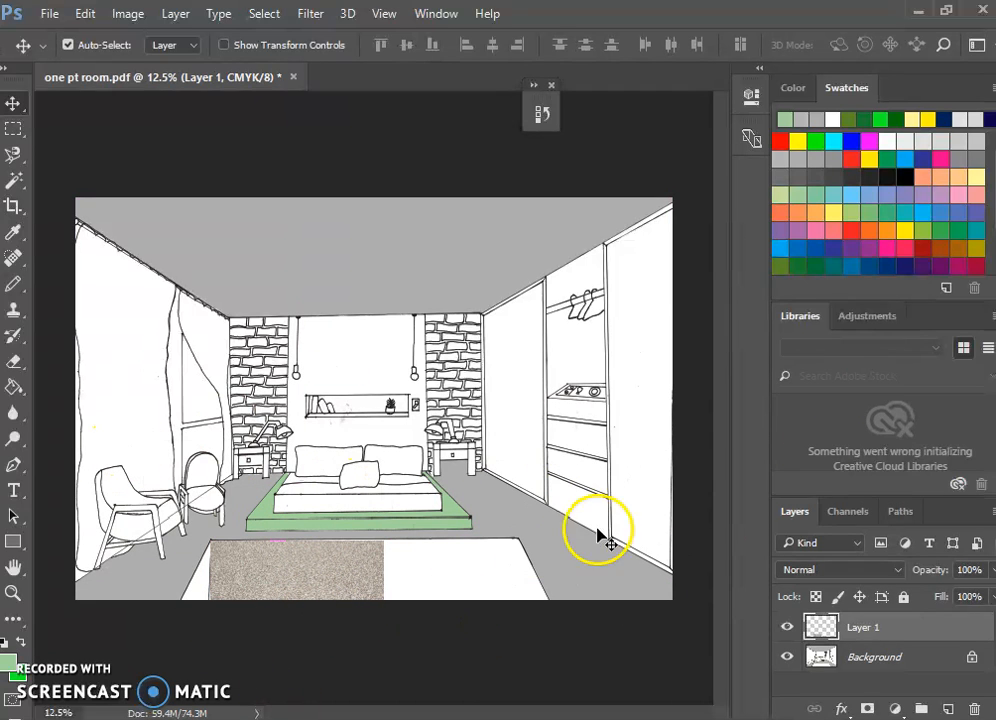
Scale the carpet texture proportionally to about 179% so it spans the rug's back edge, and apply the transform.
key("ctrl+t")
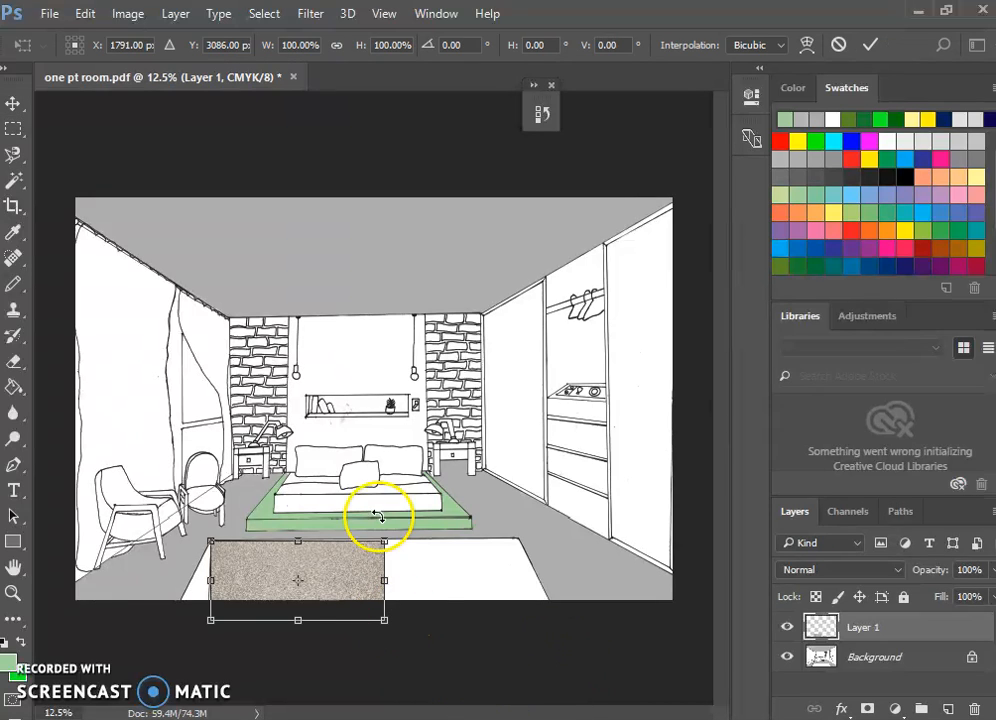
left_click_drag(384, 620, 538, 657)
left_click_drag(424, 570, 422, 565)
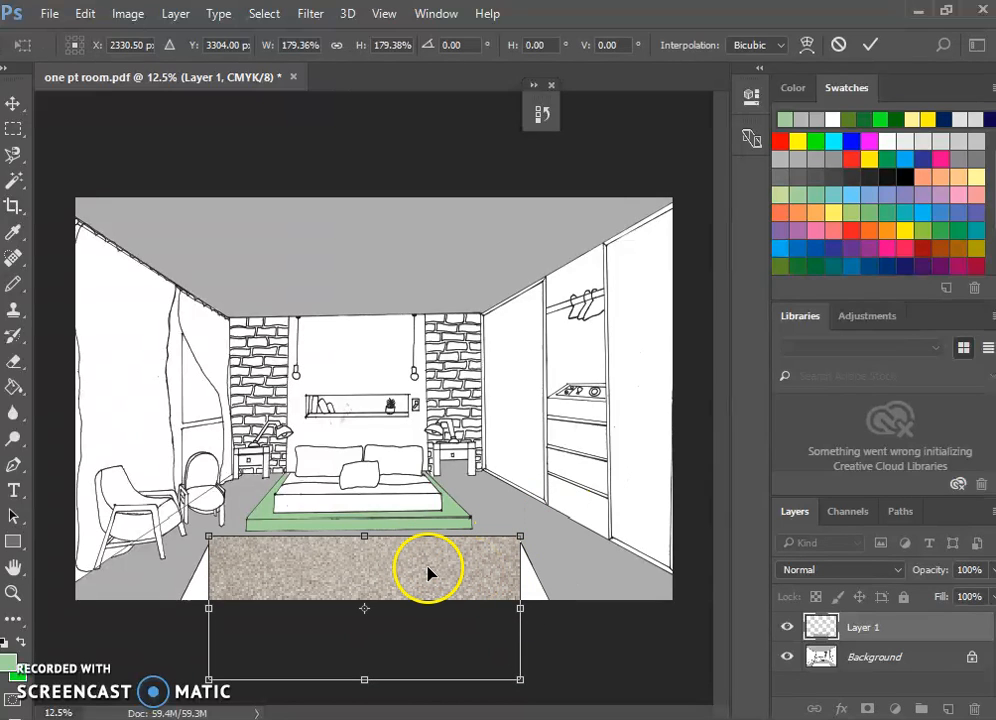
key("Return")
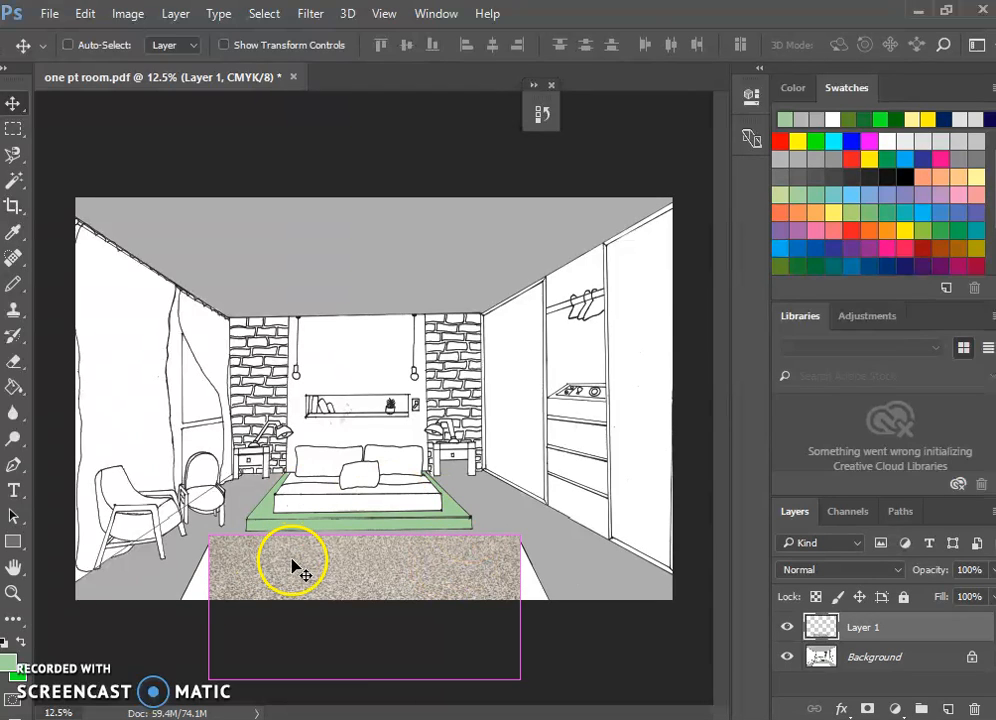
Distort the carpet texture by spreading its two front corners outward to match the rug's perspective edges, and apply it.
key("ctrl+t")
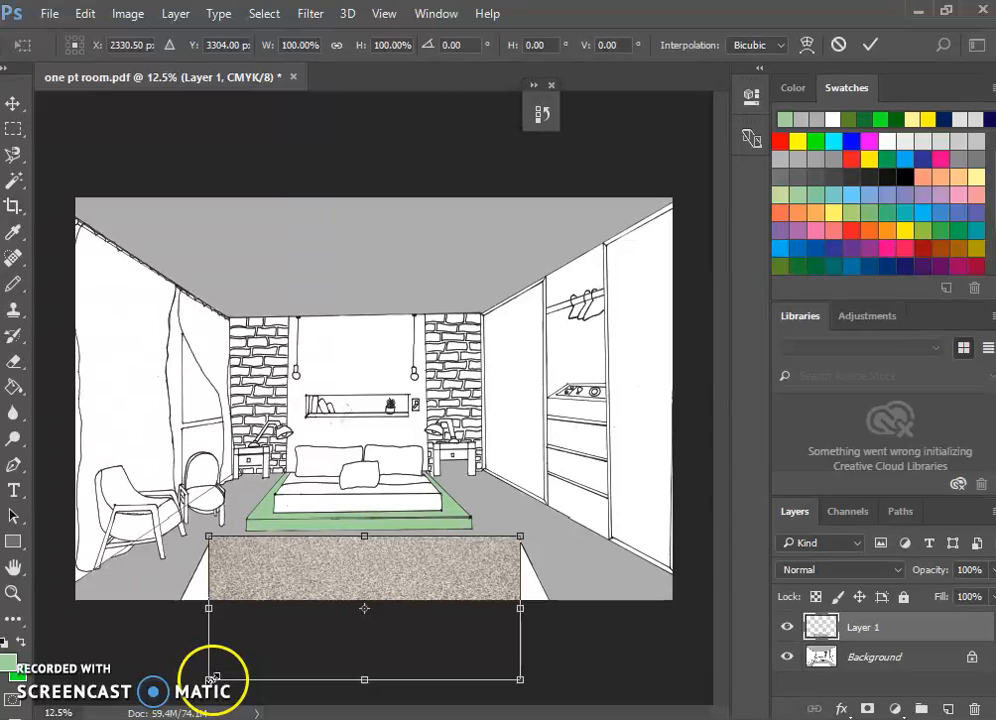
left_click_drag(208, 680, 148, 692)
left_click_drag(522, 682, 590, 688)
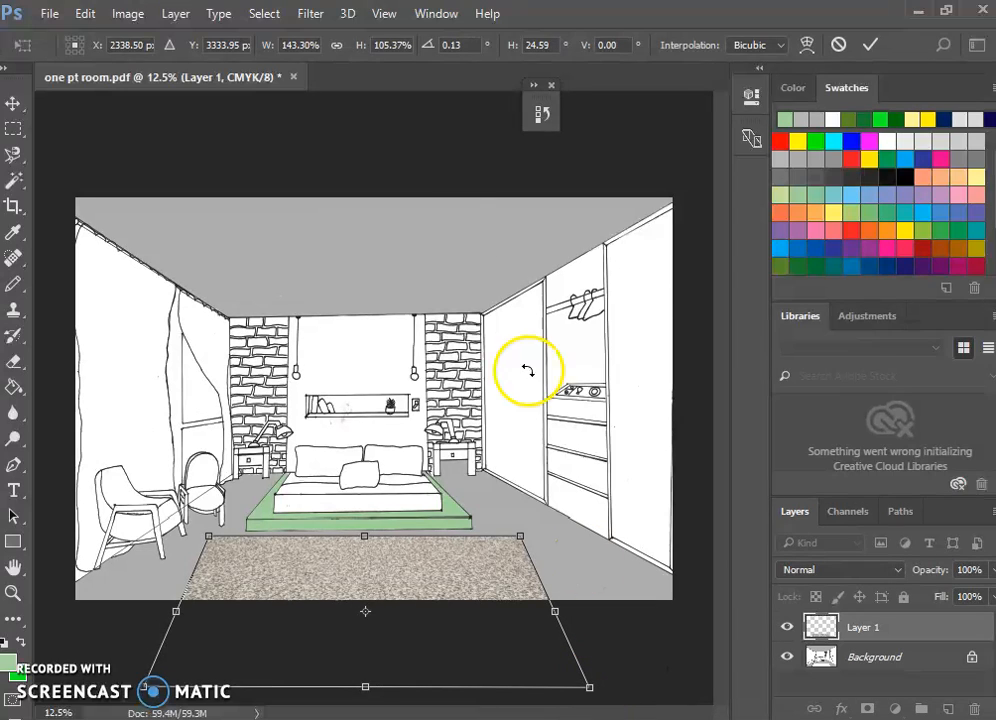
key("Return")
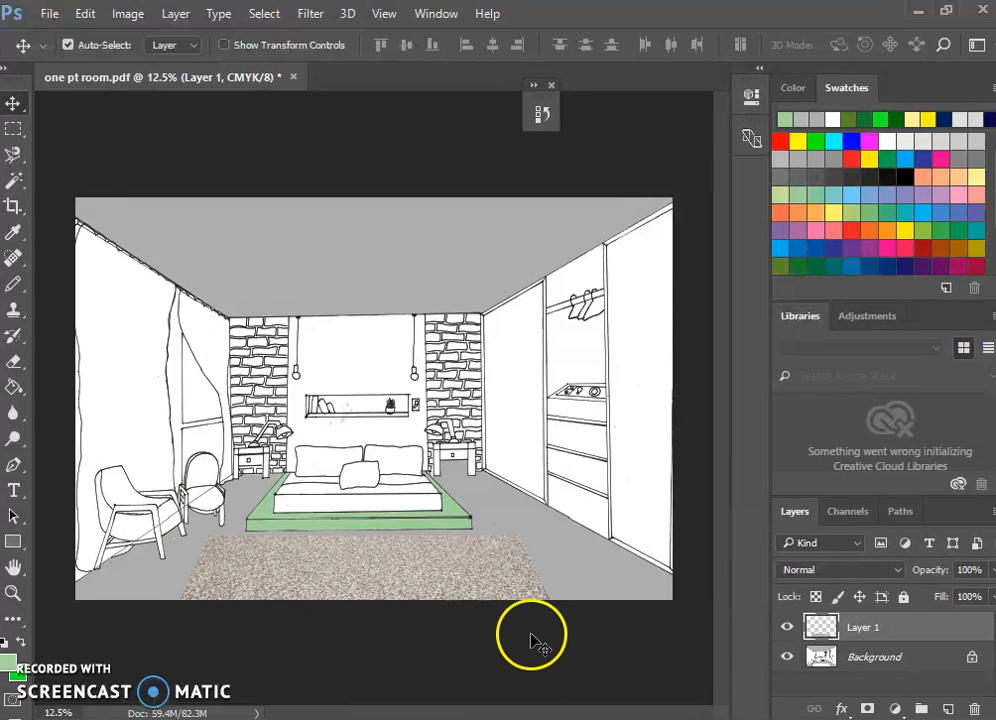
Rename the texture layer as Carpet and make the Background layer active.
left_click(870, 658)
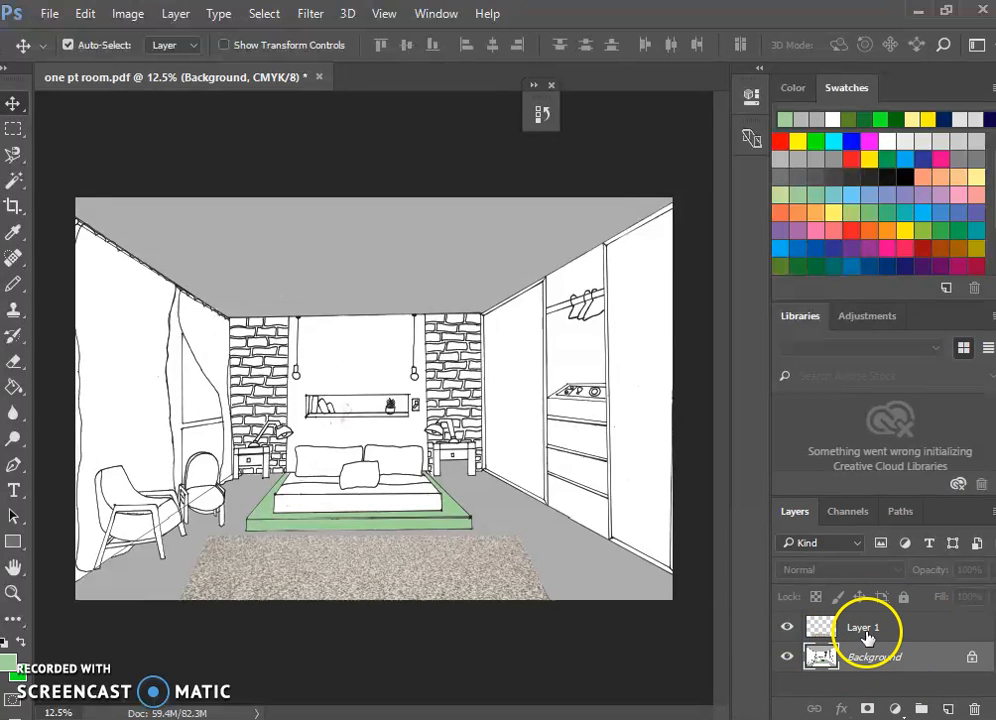
double_click(863, 628)
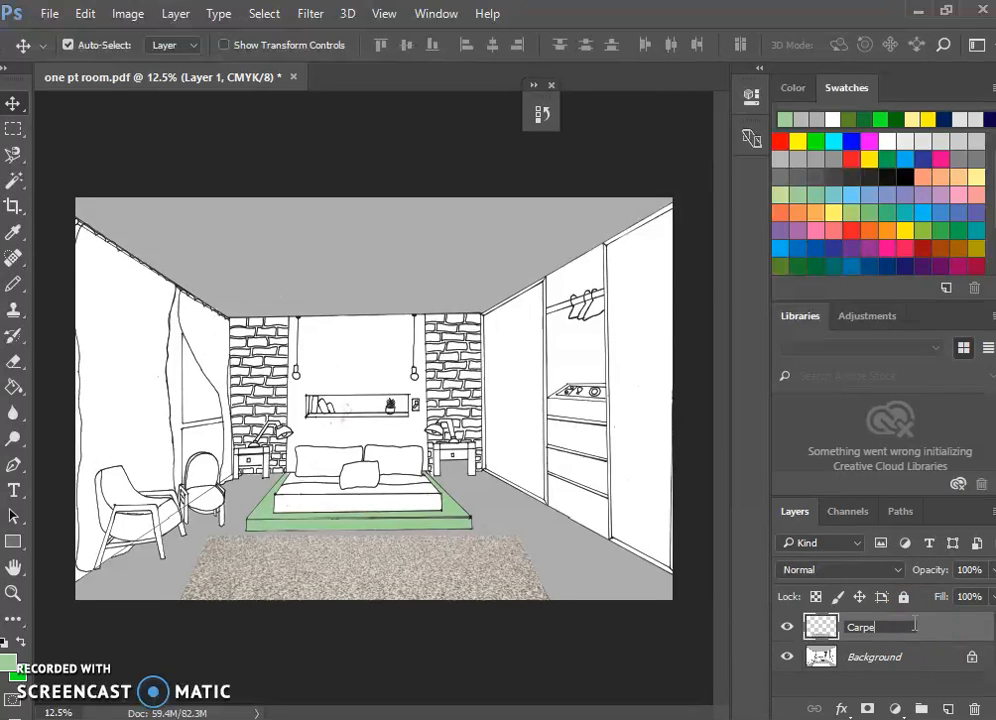
left_click(893, 656)
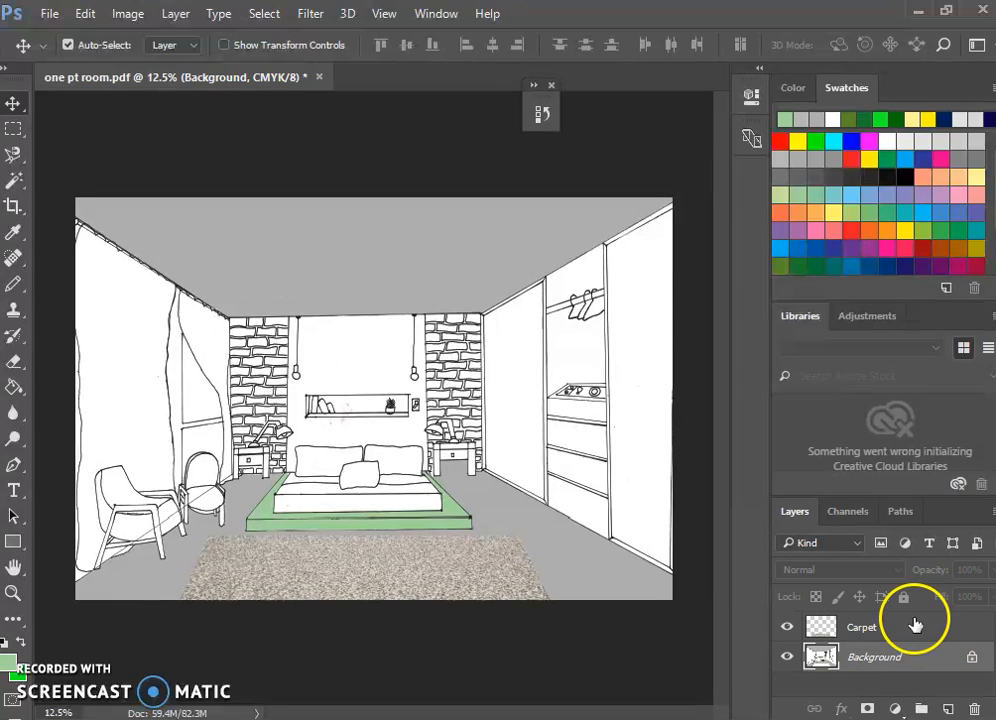
Hide the Carpet layer and paint over the stray vertical line inside the rug with the Pencil tool in white.
left_click(786, 627)
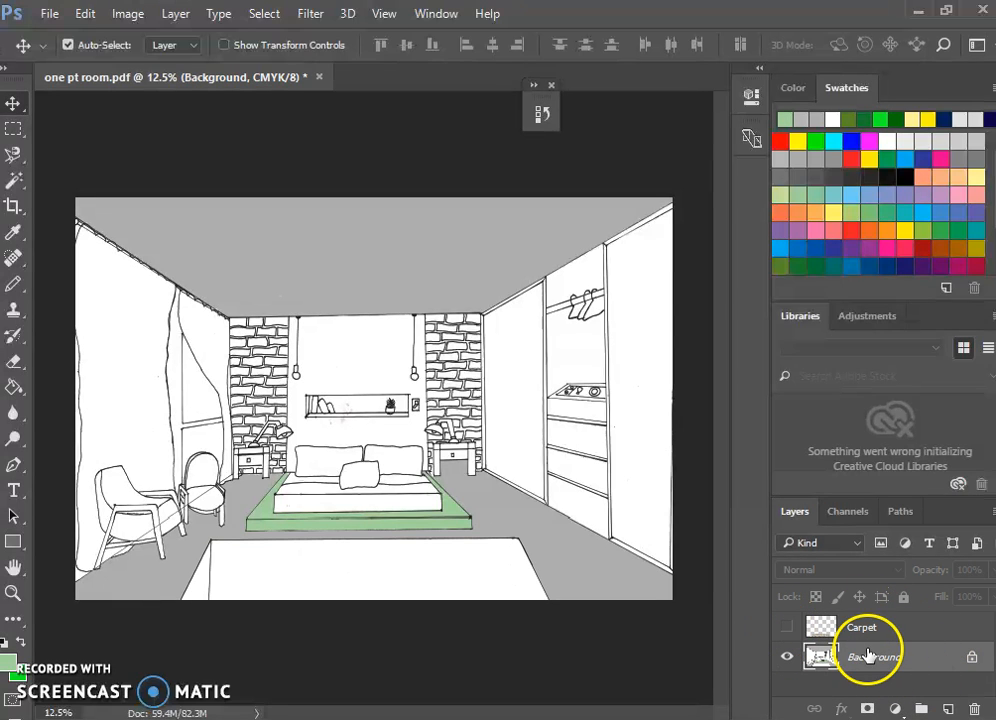
left_click(14, 262)
left_click(14, 285)
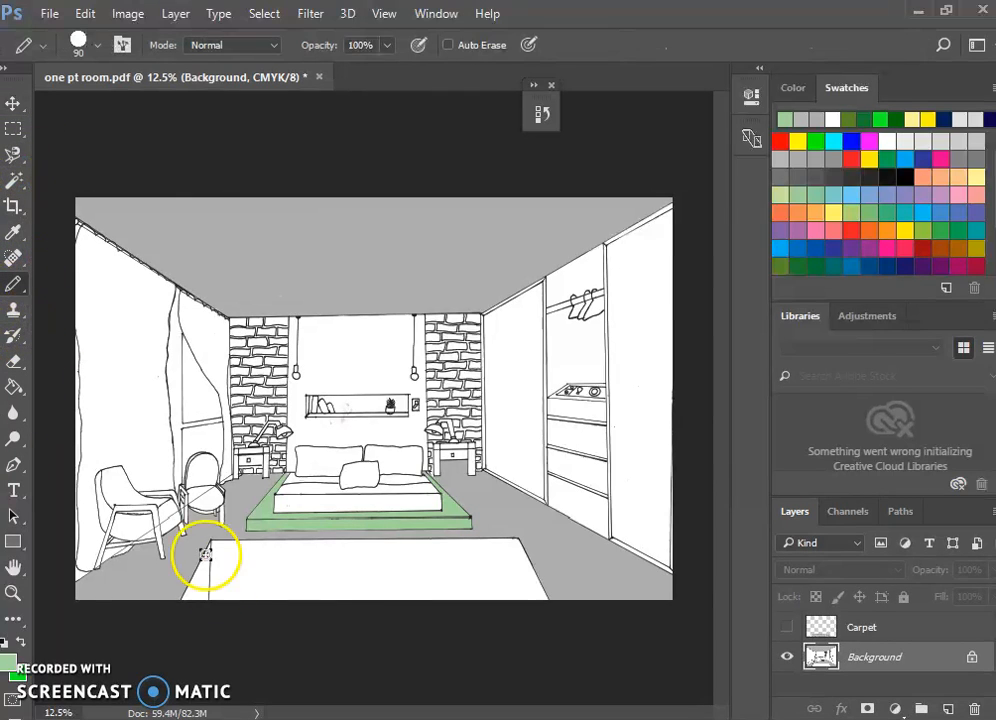
left_click_drag(212, 604, 216, 586)
key("ctrl+z")
left_click(11, 660)
left_click_drag(303, 244, 247, 124)
left_click(662, 162)
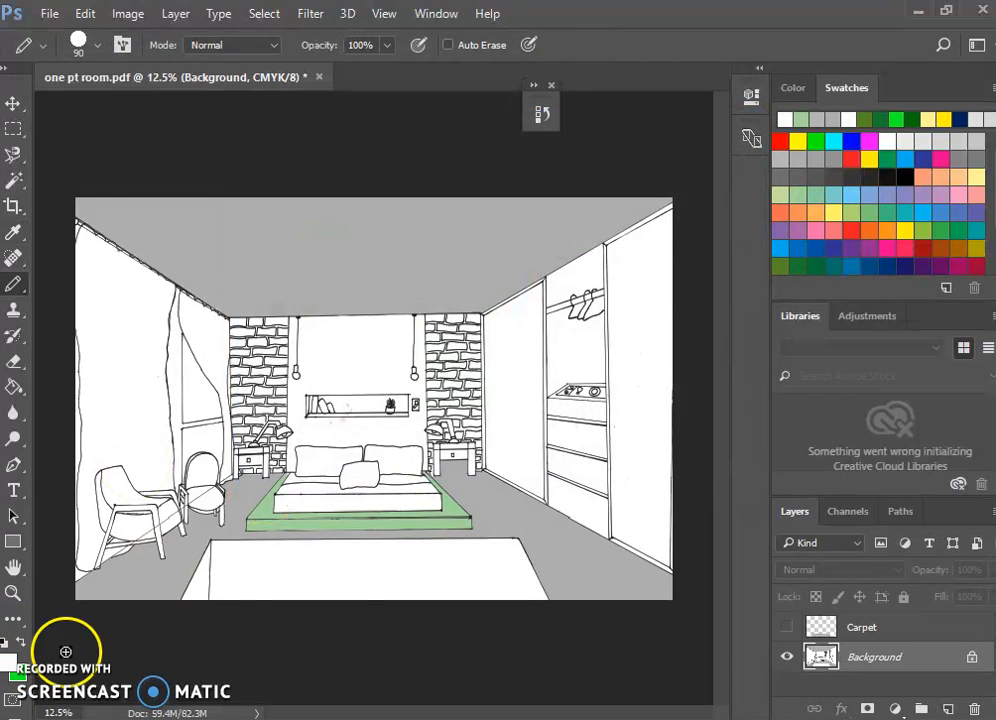
left_click_drag(211, 579, 215, 551)
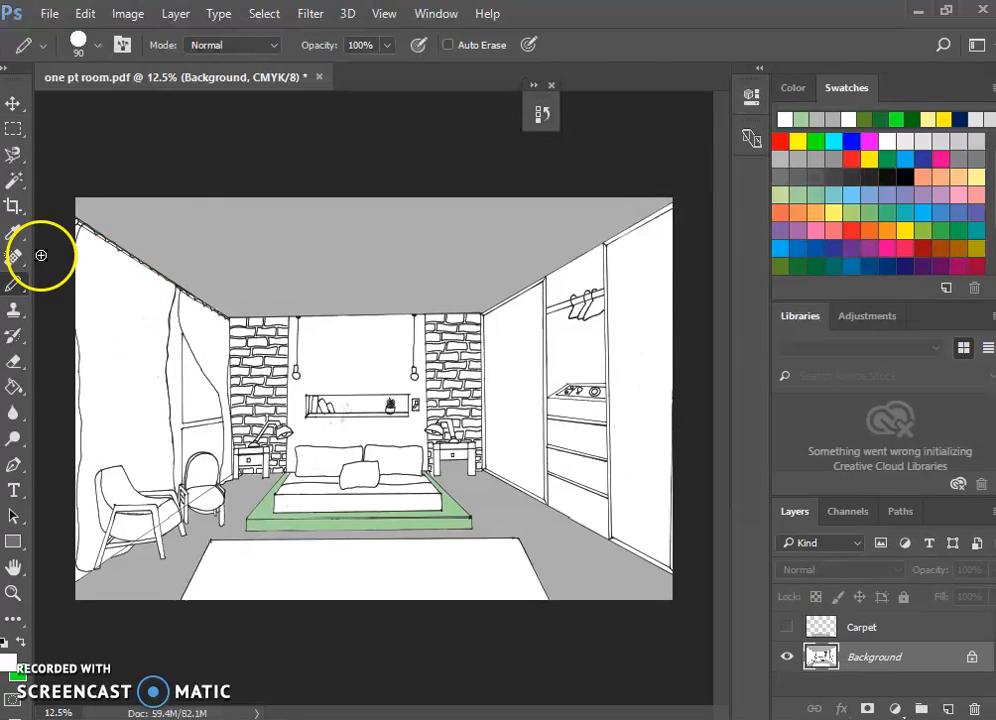
Select the rug area on the Background layer with the Magic Wand, and make the Carpet layer visible and active.
left_click(17, 179)
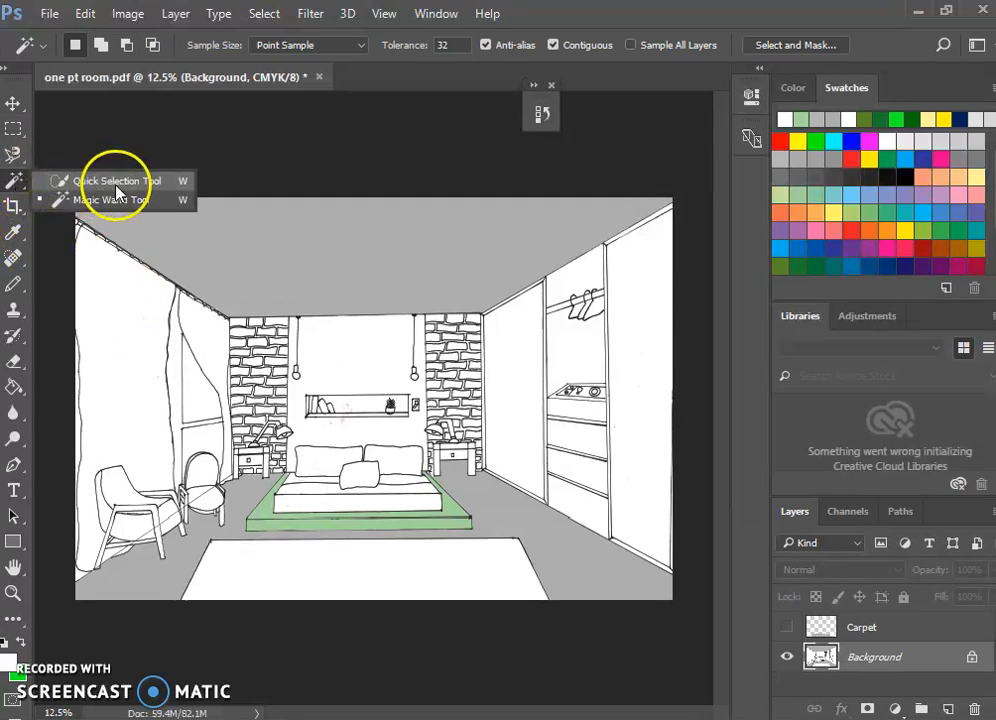
left_click(100, 200)
left_click(338, 565)
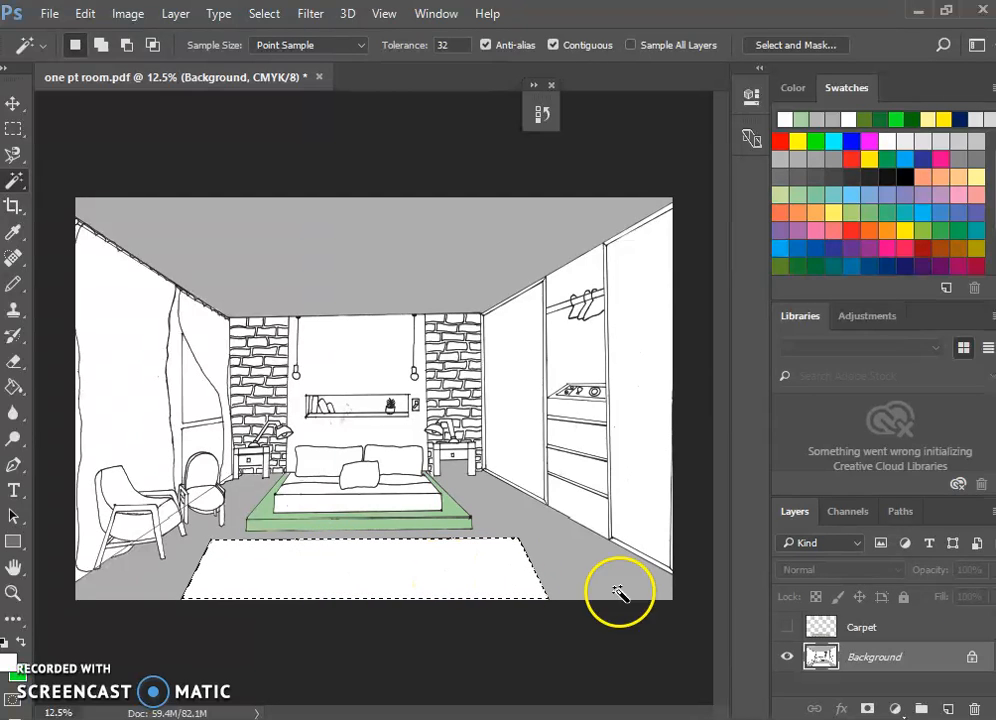
left_click(845, 627)
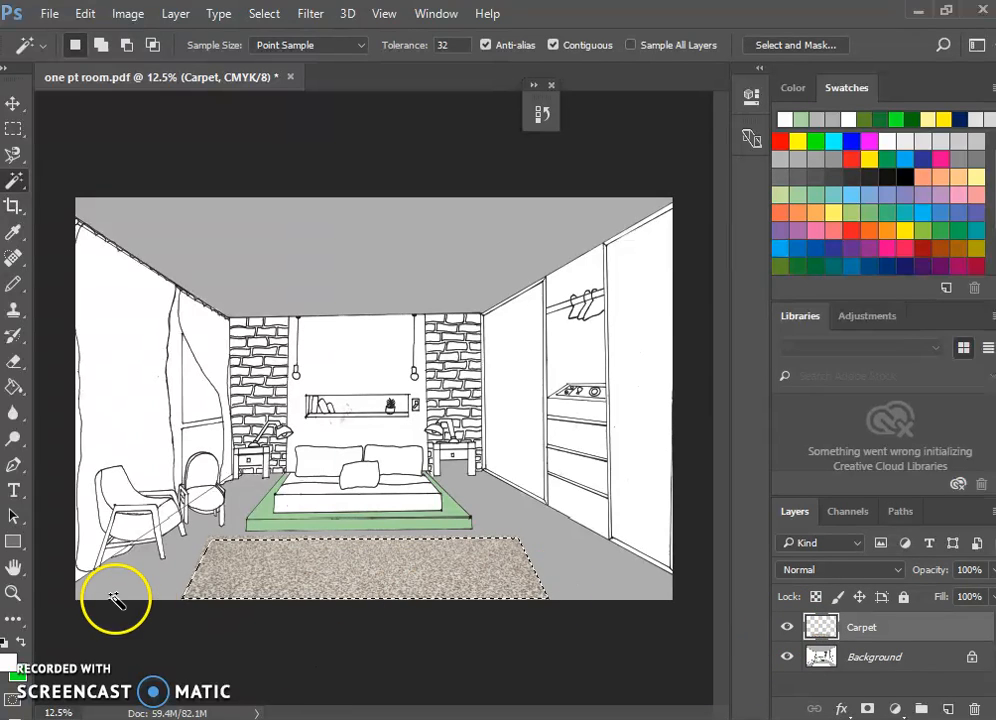
Try clearing the texture inside the selection, undo that, invert the selection to delete the texture outside the rug outline, and deselect.
key("ctrl+z")
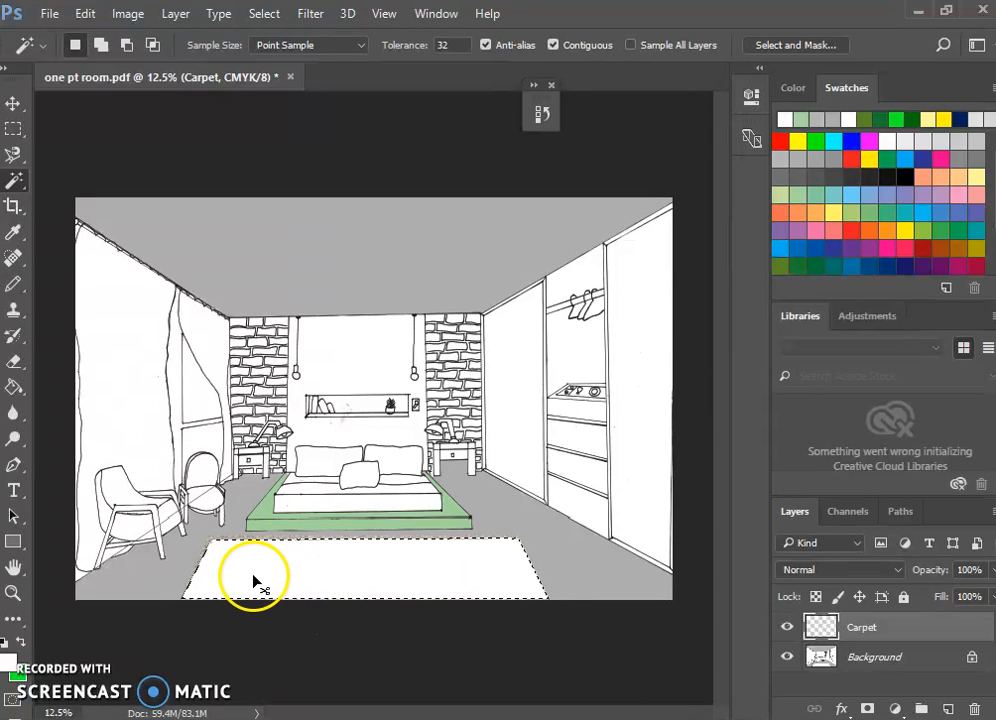
key("ctrl+z")
right_click(352, 570)
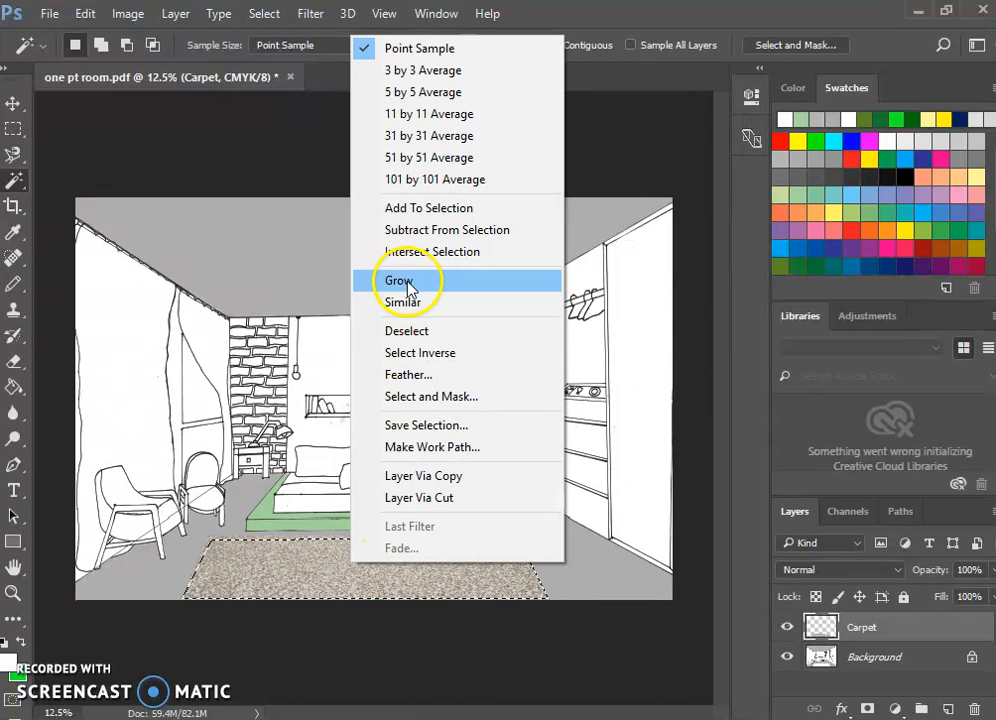
left_click(428, 352)
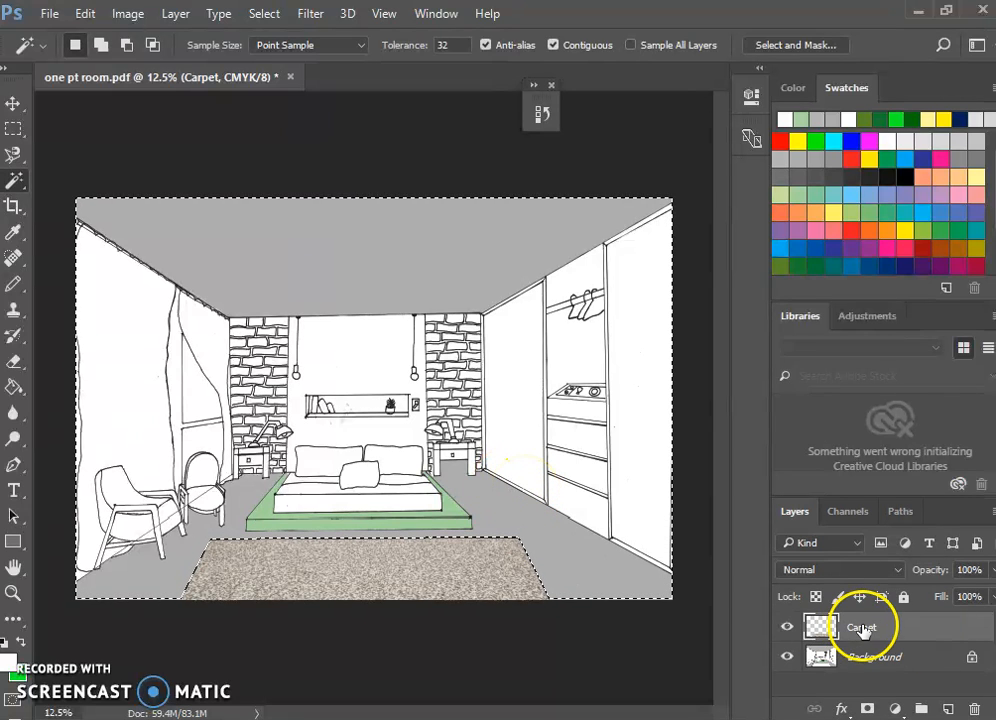
key("ctrl+d")
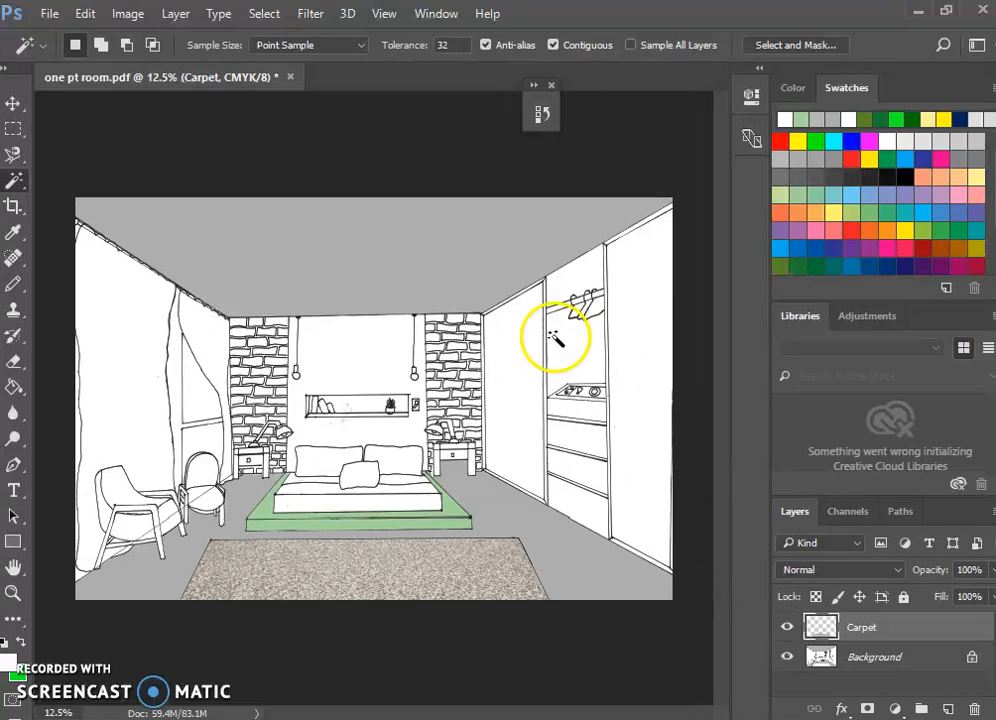
Lower the Carpet layer's opacity to about 92%.
left_click(993, 571)
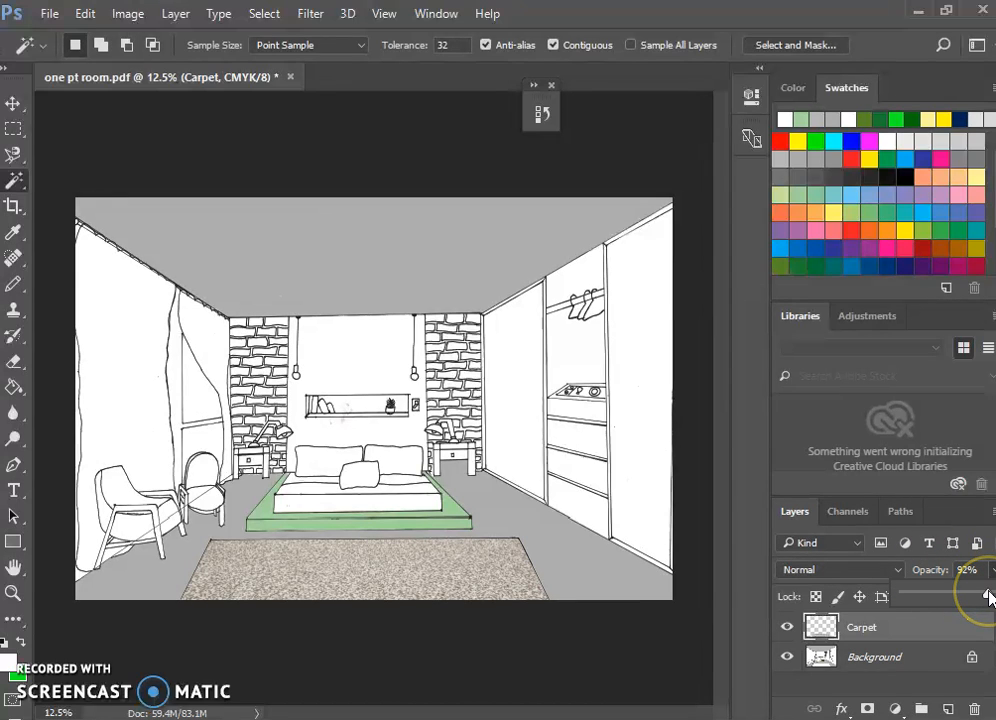